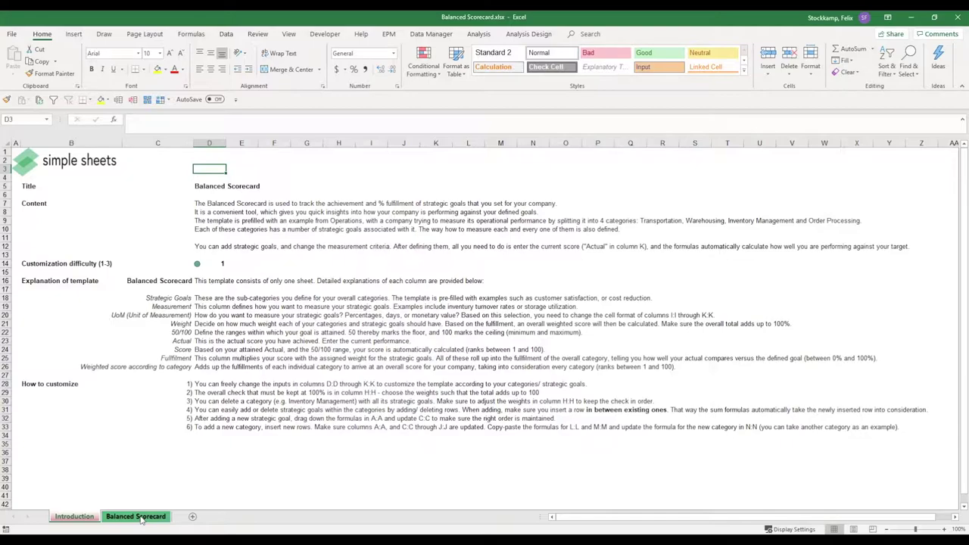
Step: Open the Balanced Scorecard sheet and highlight the Transportation, Warehousing, Inventory Management and Order Processing category rows together
click(139, 518)
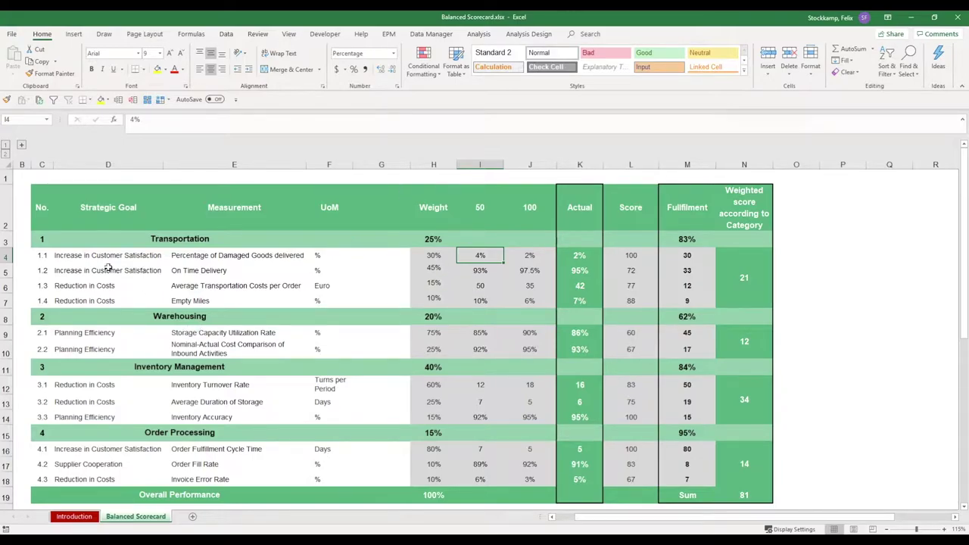
click(6, 242)
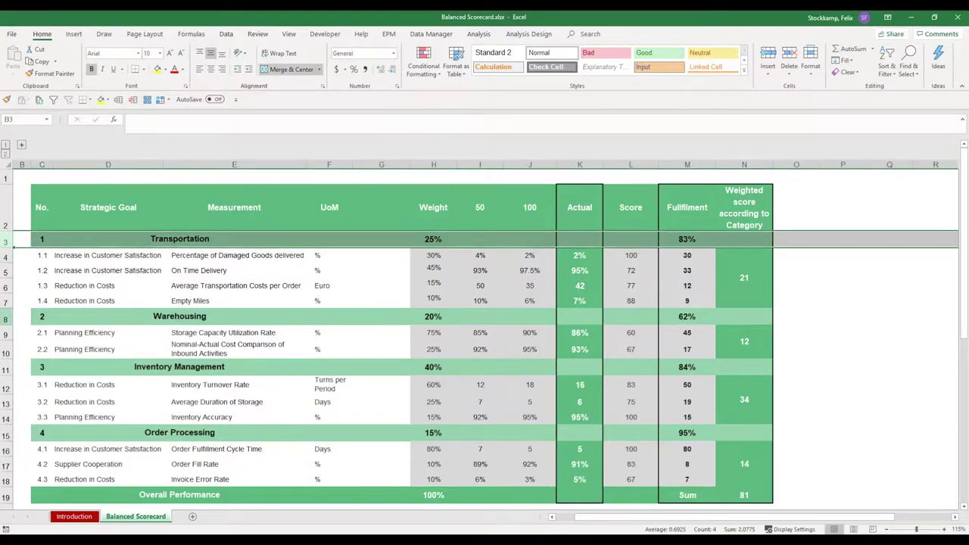
ctrl+click(8, 317)
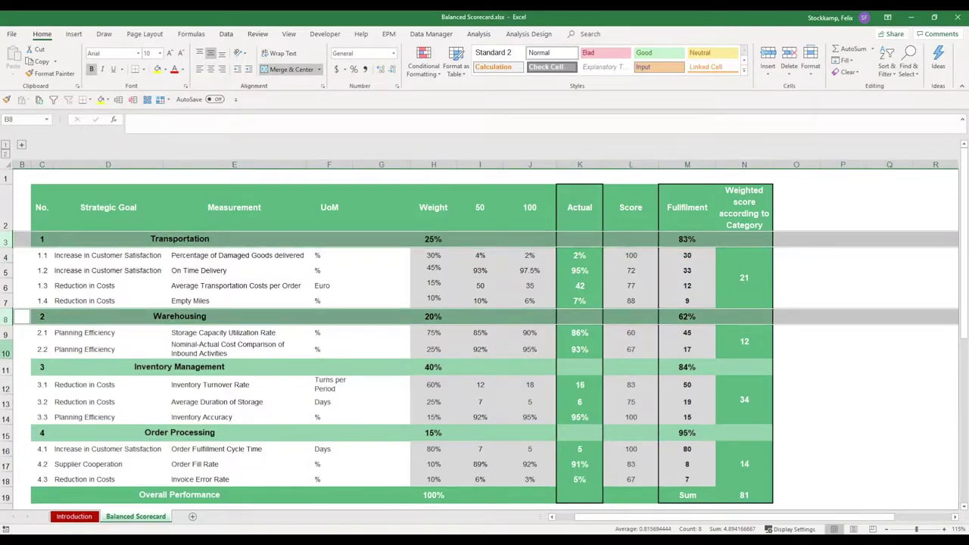
ctrl+click(6, 367)
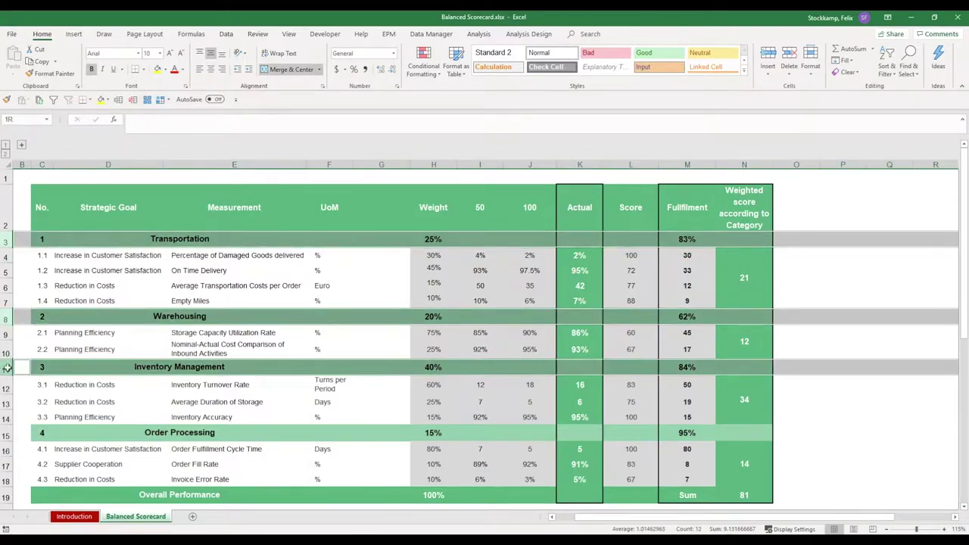
ctrl+click(8, 435)
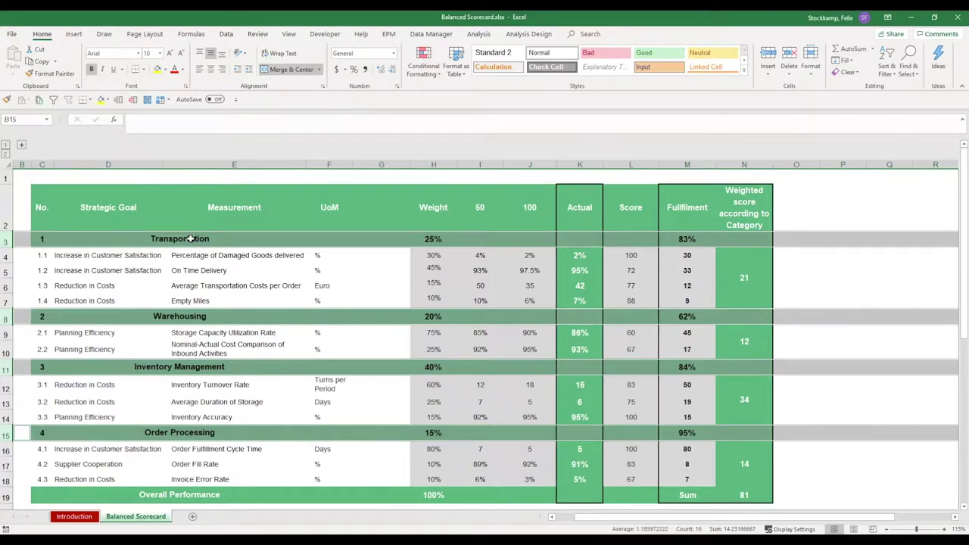
Step: Review the Transportation category's strategic goals, measurements and units, together with the weights of the category and its goals
click(129, 255)
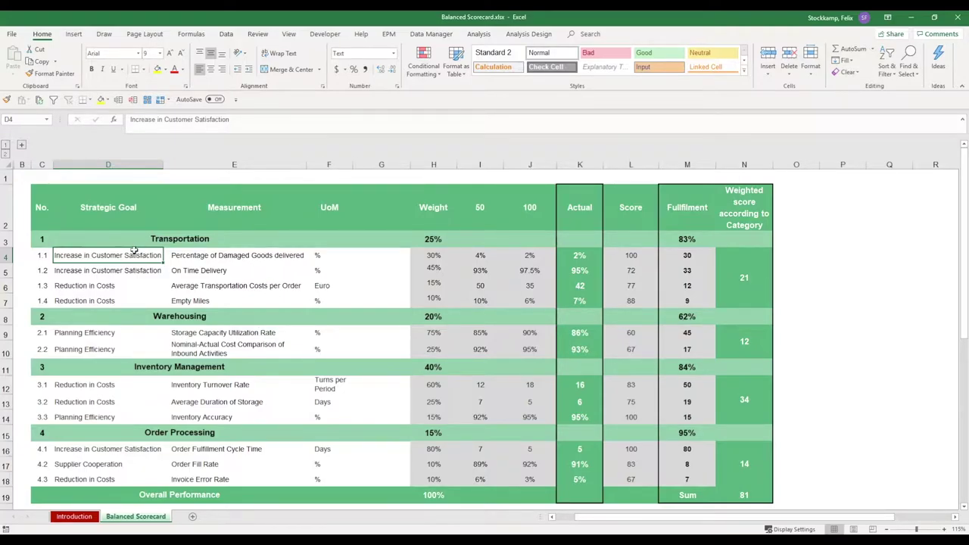
drag(130, 241, 392, 298)
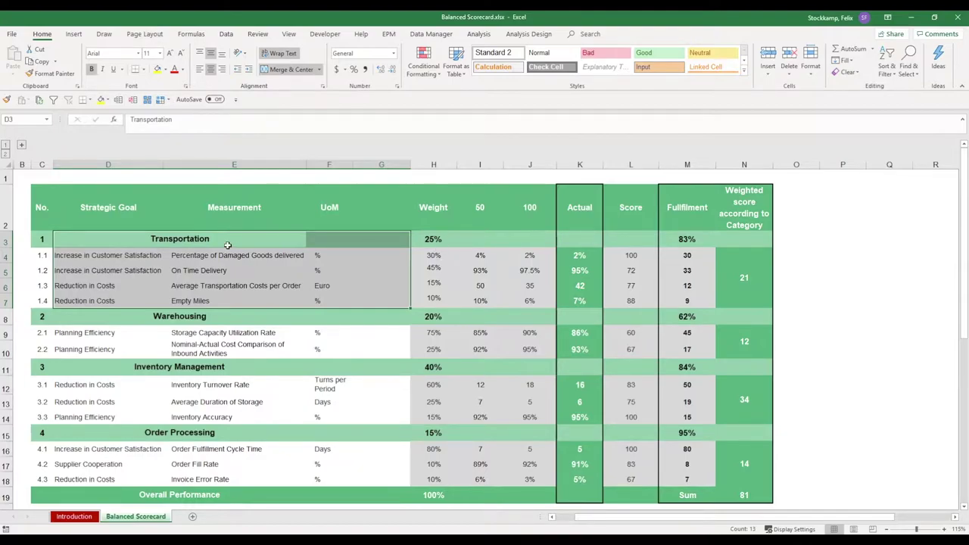
drag(219, 241, 433, 238)
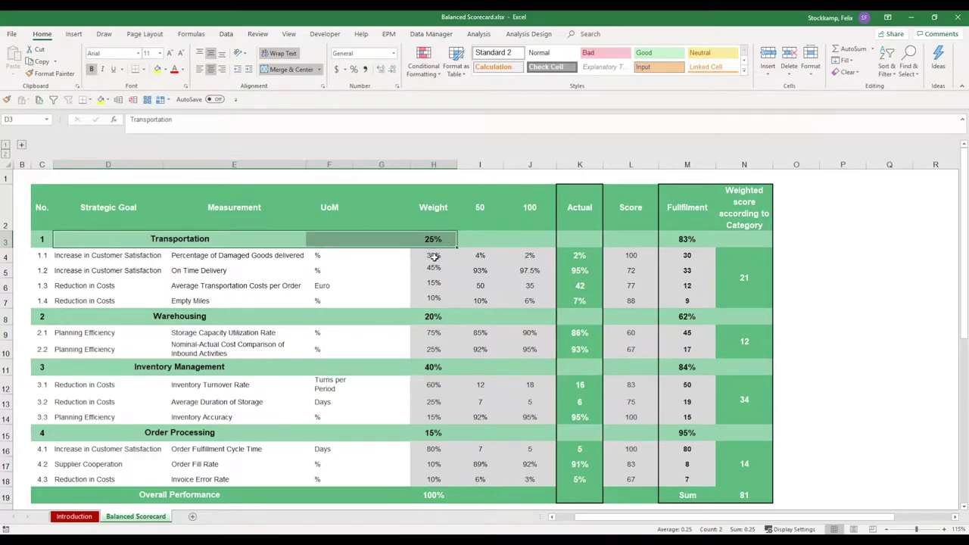
drag(434, 256, 437, 297)
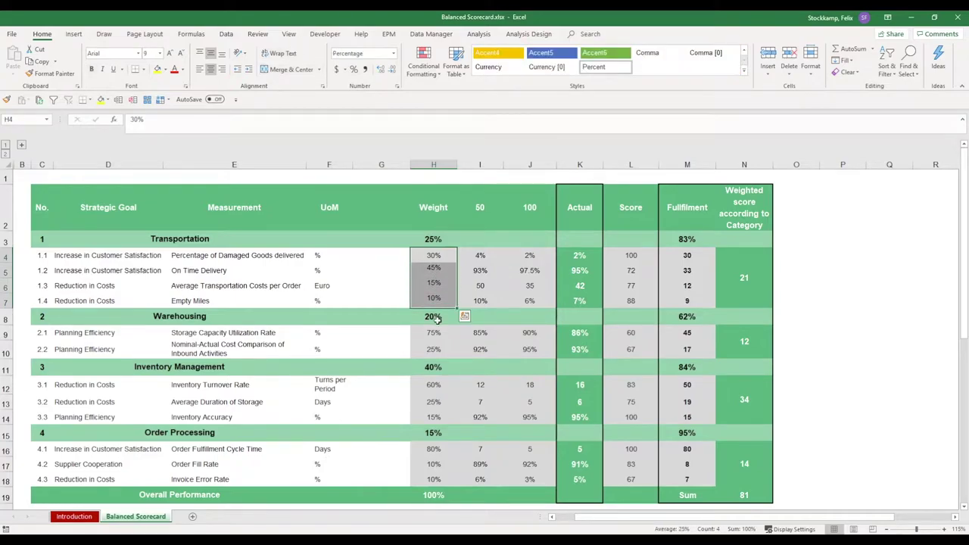
Step: Select the weights of all four categories together to check their sum
click(427, 238)
ctrl+click(426, 322)
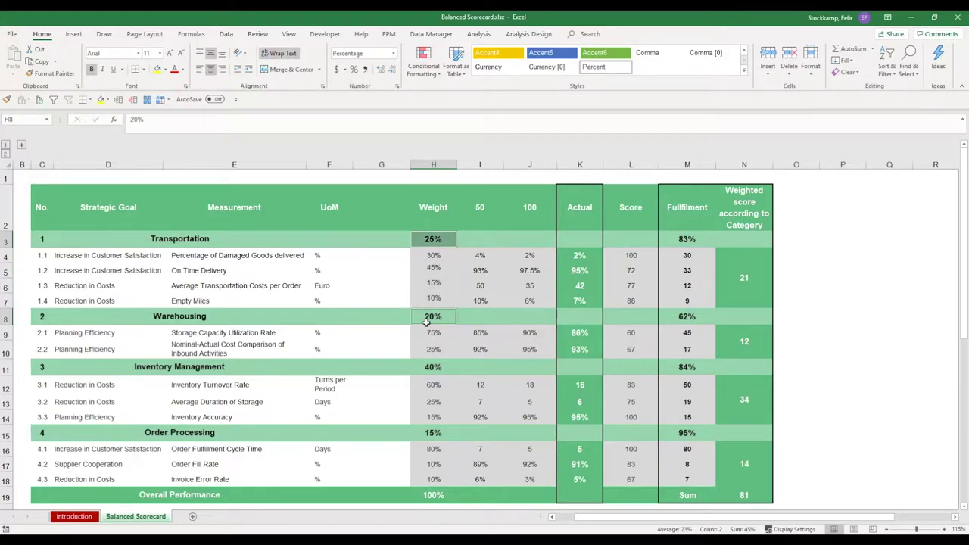
ctrl+click(428, 364)
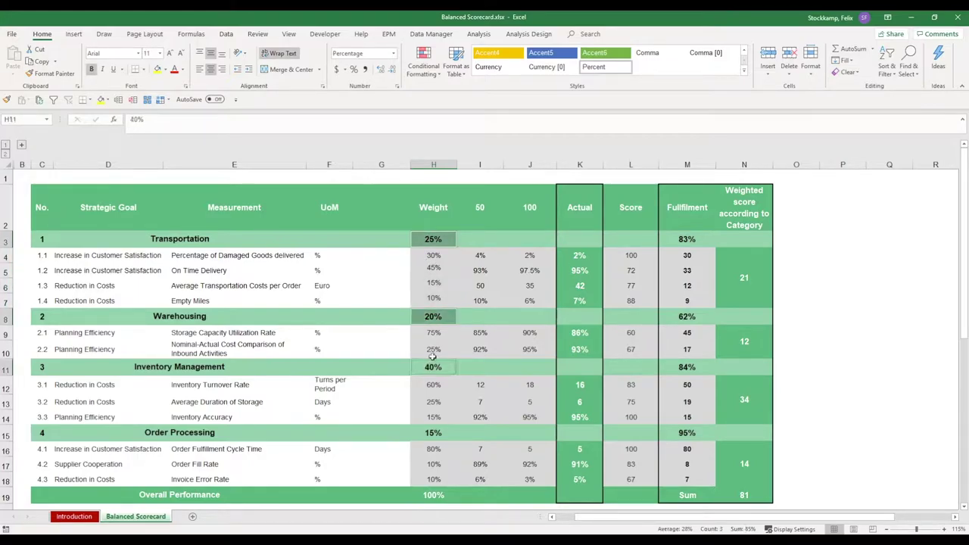
ctrl+click(433, 433)
Step: Inspect the formula of the Check cell below the Weight column, leaving it unedited
scroll(549, 388, down, 2)
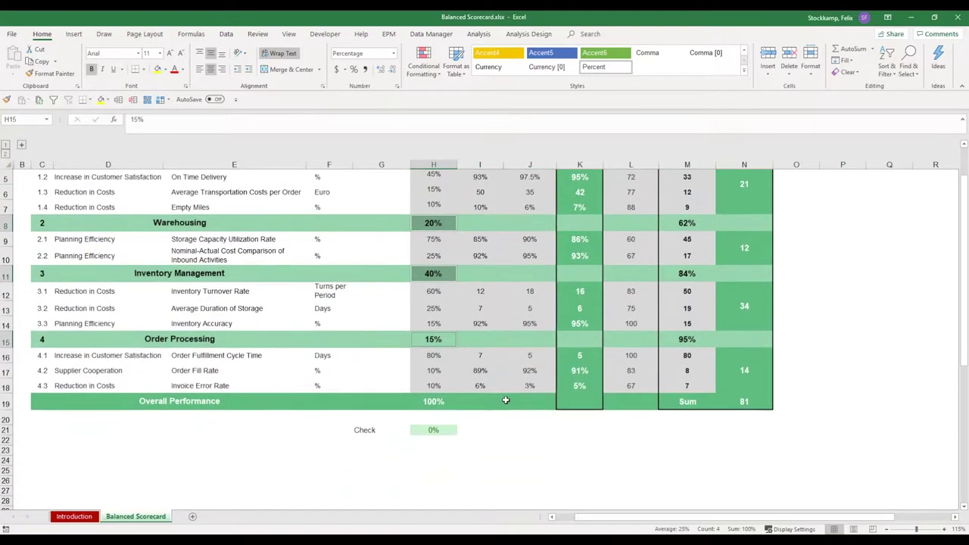
click(433, 430)
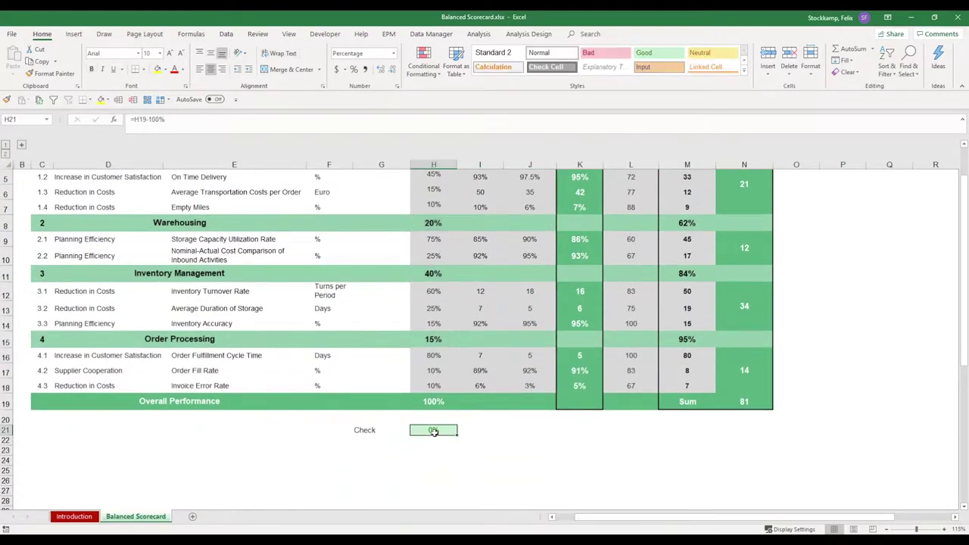
key(F2)
scroll(502, 399, up, 2)
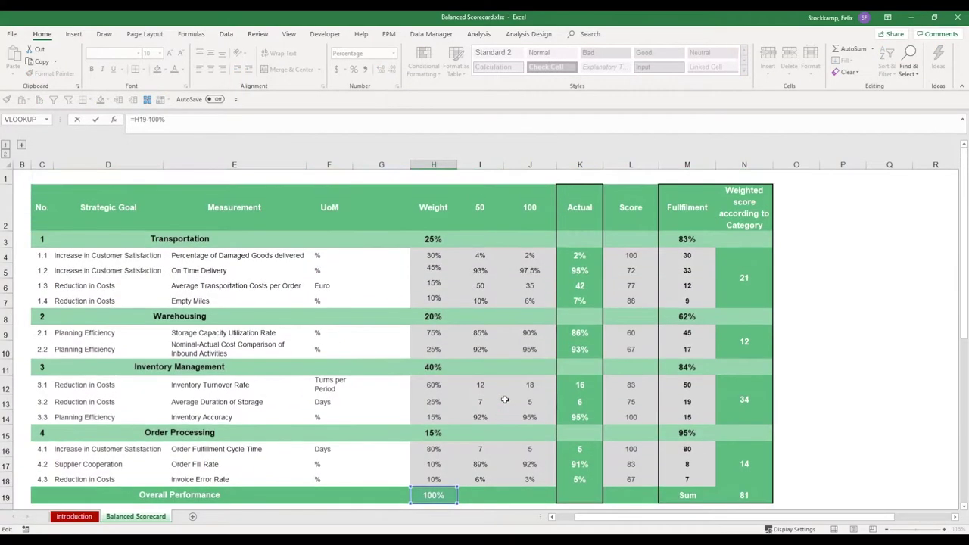
key(Escape)
Step: Inspect the formula that adds up the category weights in the Overall Performance row
scroll(434, 493, down, 1)
scroll(435, 492, down, 1)
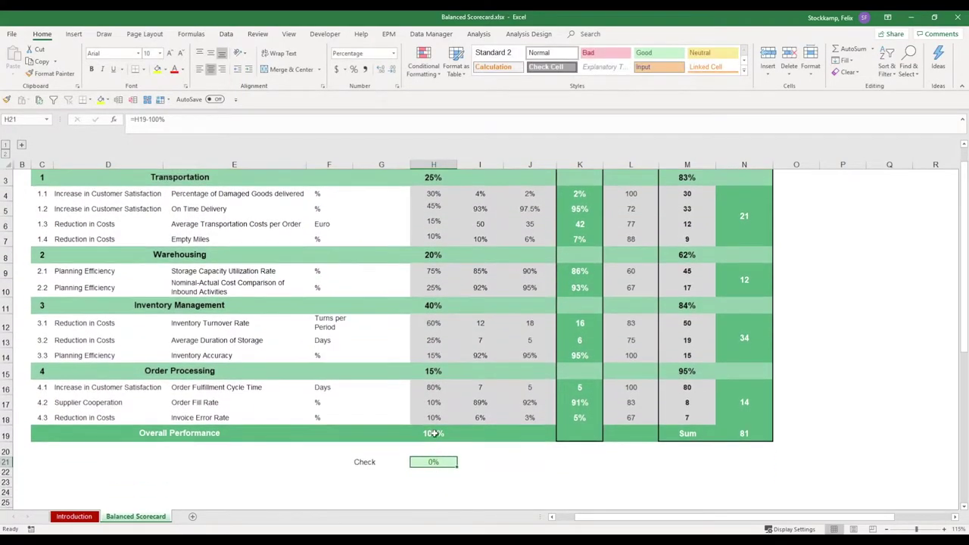
key(Up)
key(Up)
key(F2)
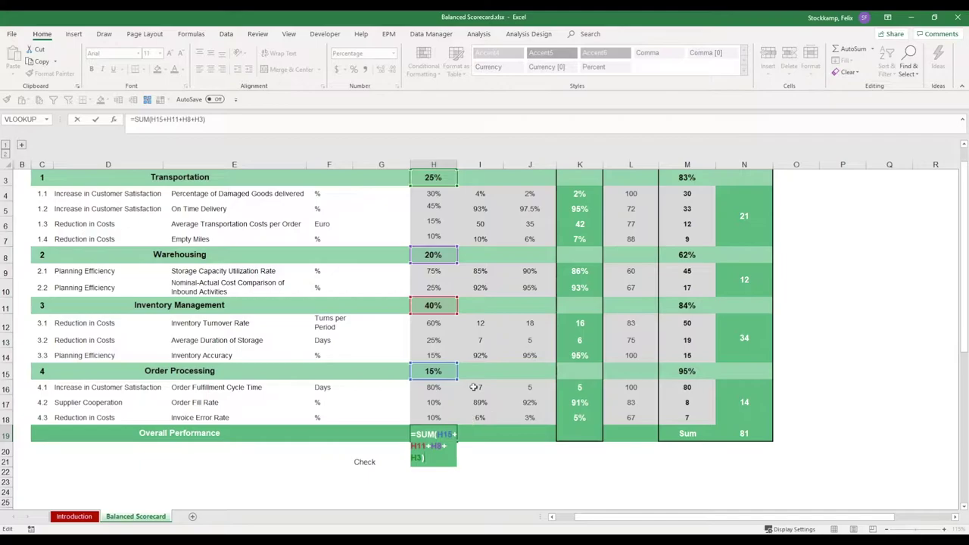
key(Escape)
scroll(487, 371, up, 1)
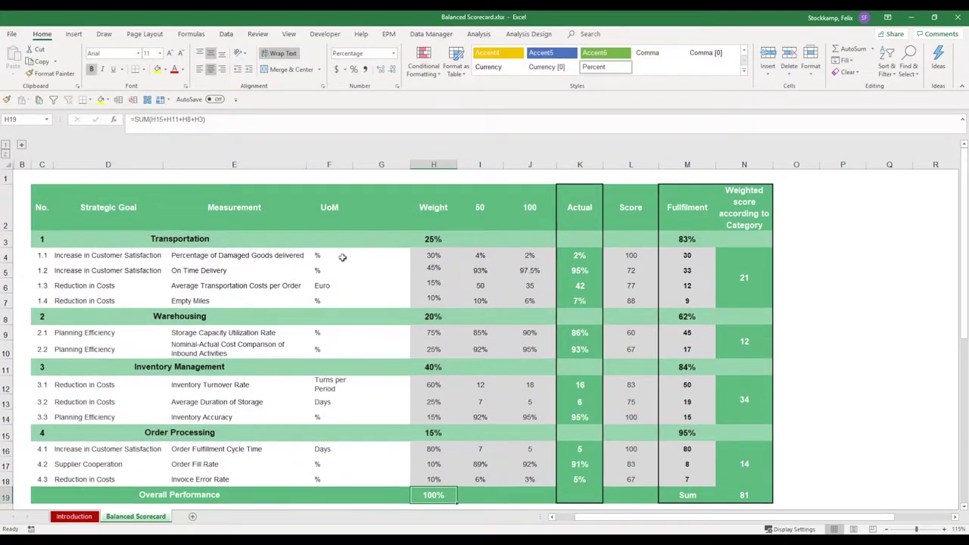
Step: Highlight the Strategic Goal through Weight columns, and the 50 and 100 threshold values of the Transportation goals
drag(124, 164, 423, 173)
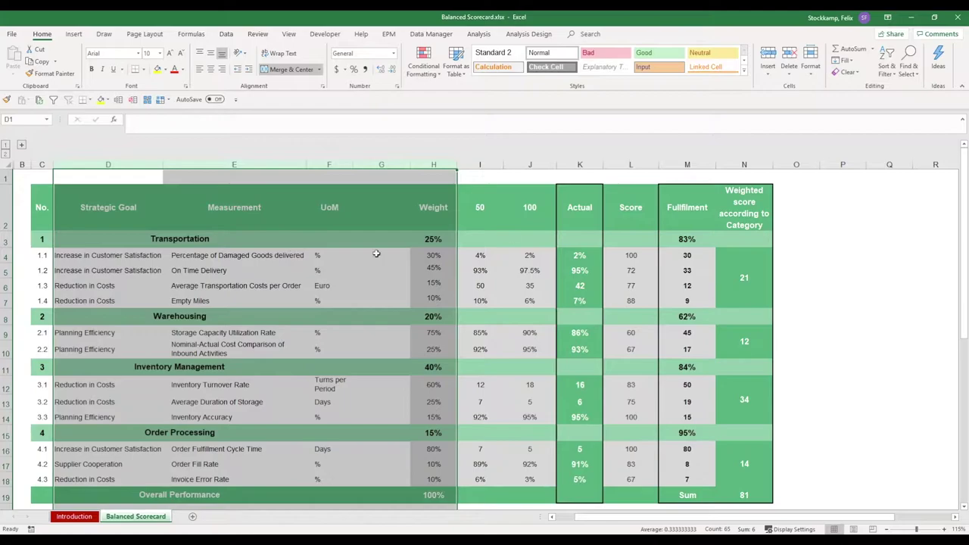
click(482, 256)
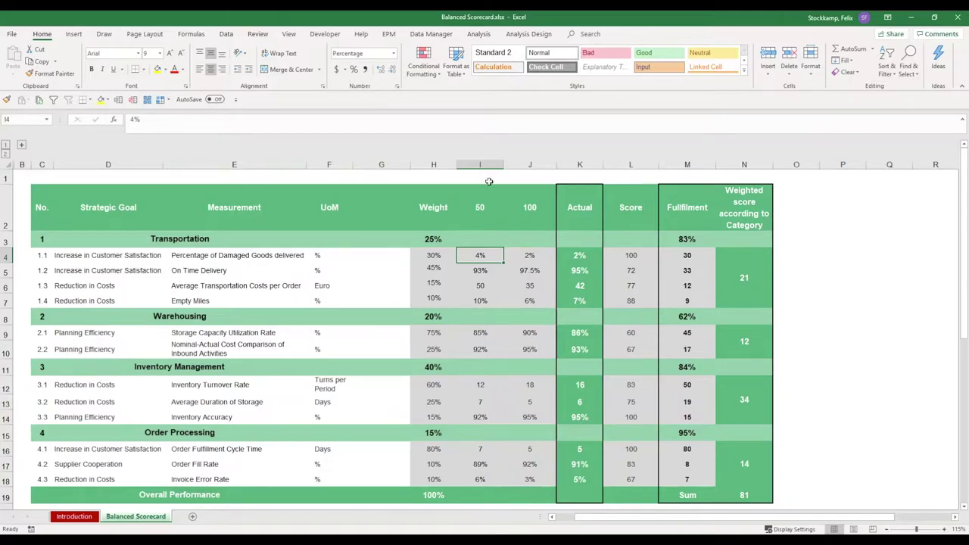
click(527, 216)
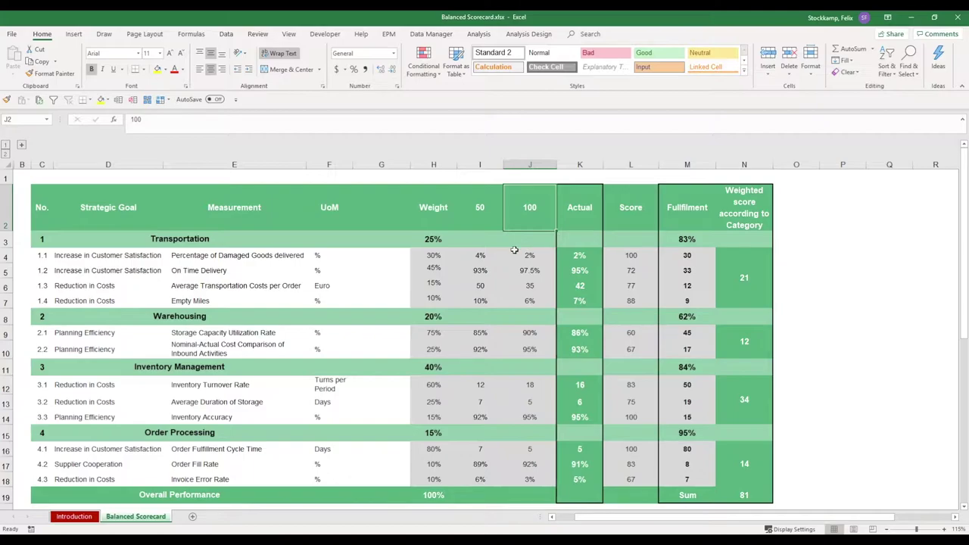
drag(485, 258, 486, 304)
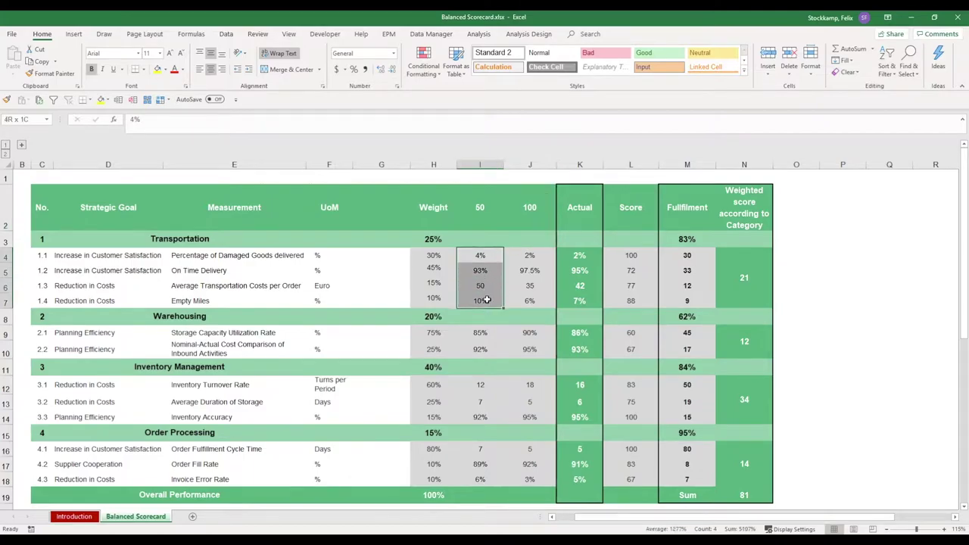
drag(529, 257, 522, 306)
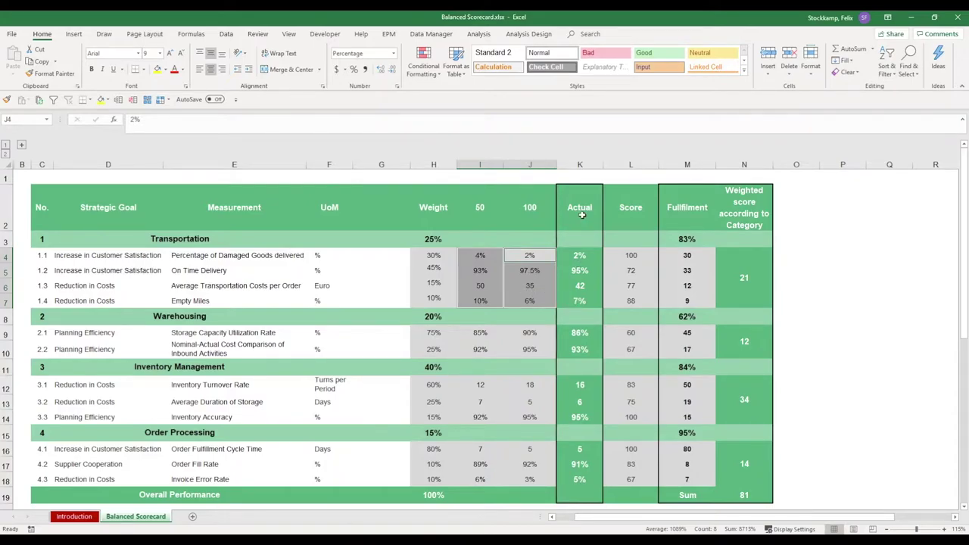
Step: Highlight the Actual column and inspect the score formula of Percentage of Damaged Goods delivered
click(584, 165)
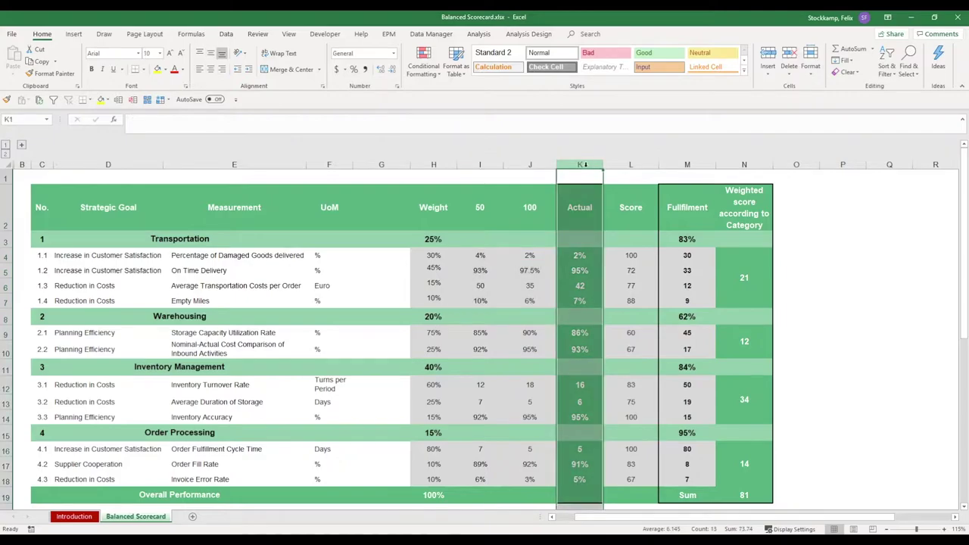
double_click(619, 258)
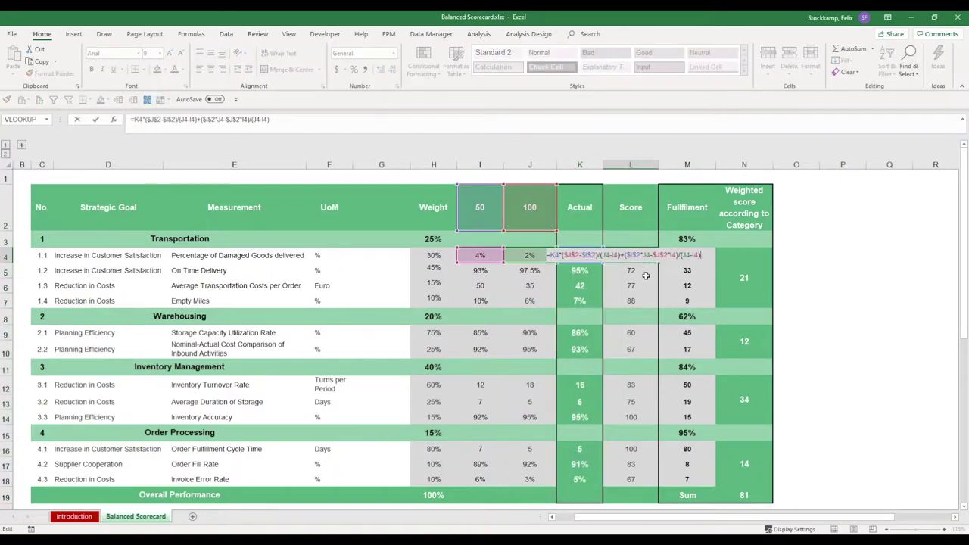
key(Escape)
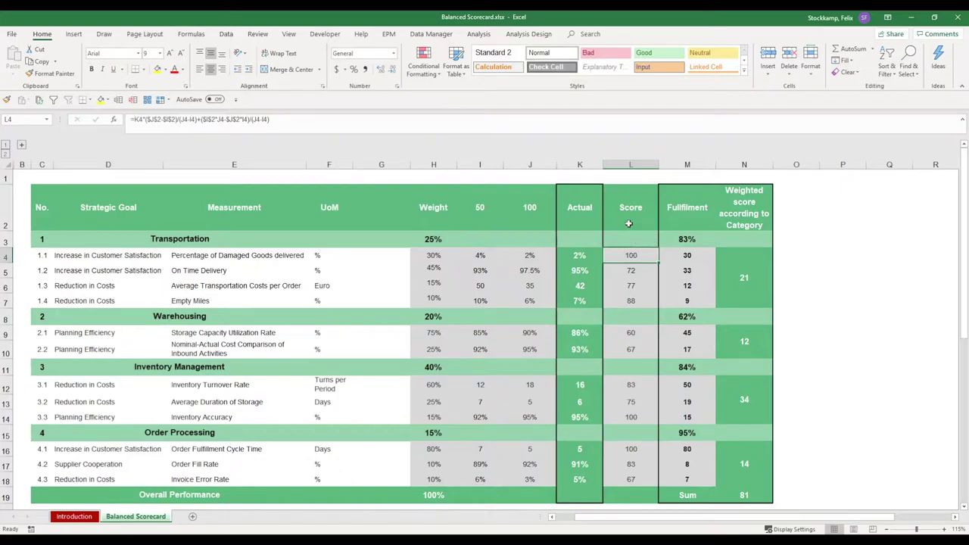
Step: Compare the 50 and 100 thresholds of Percentage of Damaged Goods delivered with its actual value and score
click(479, 256)
drag(479, 256, 527, 255)
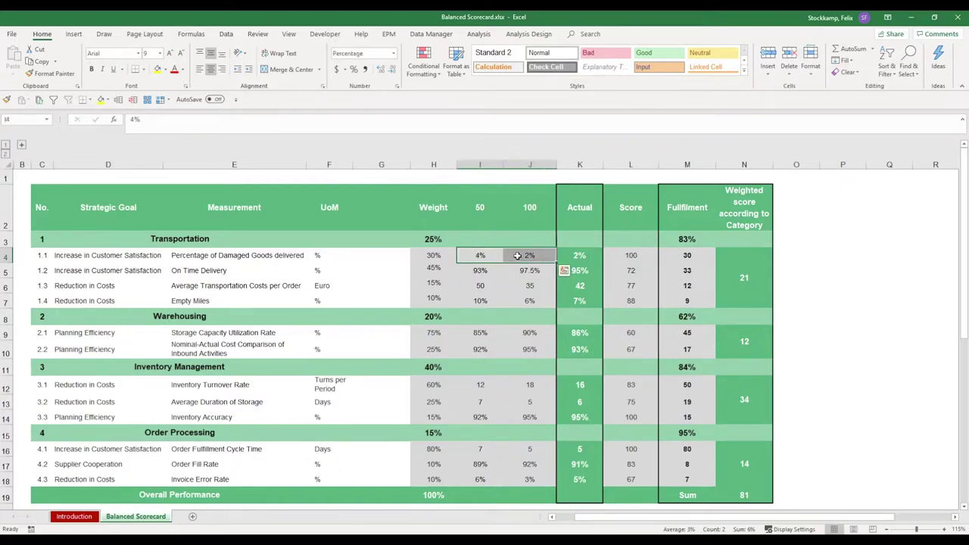
click(580, 255)
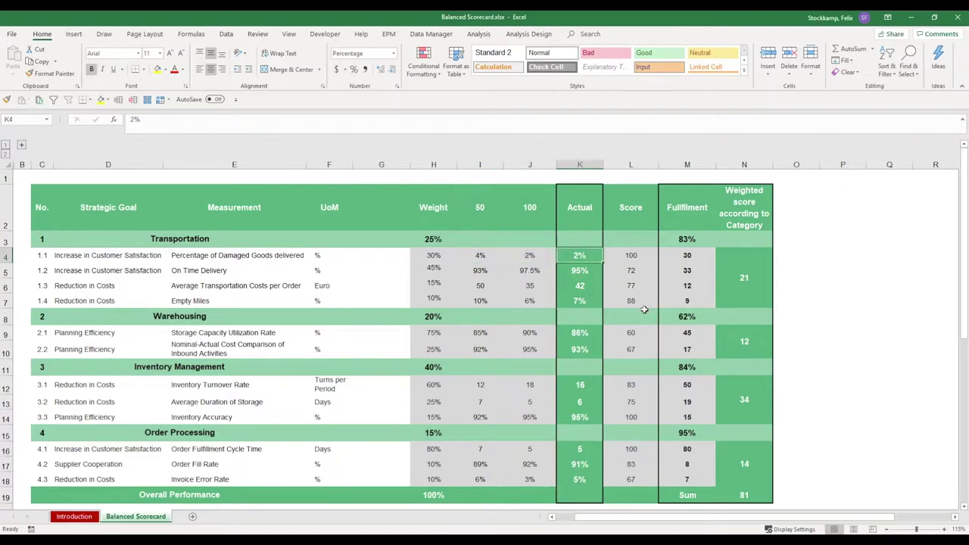
key(shift+space)
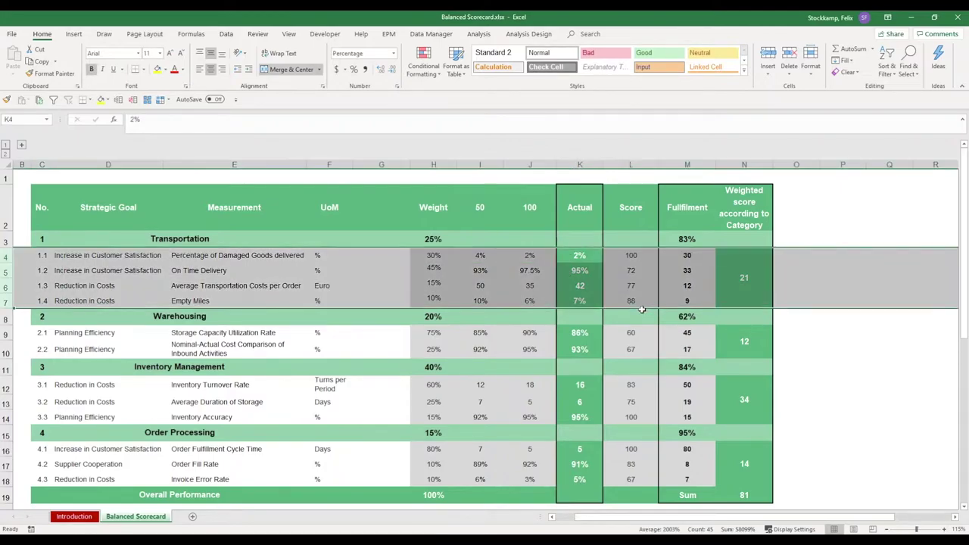
click(580, 257)
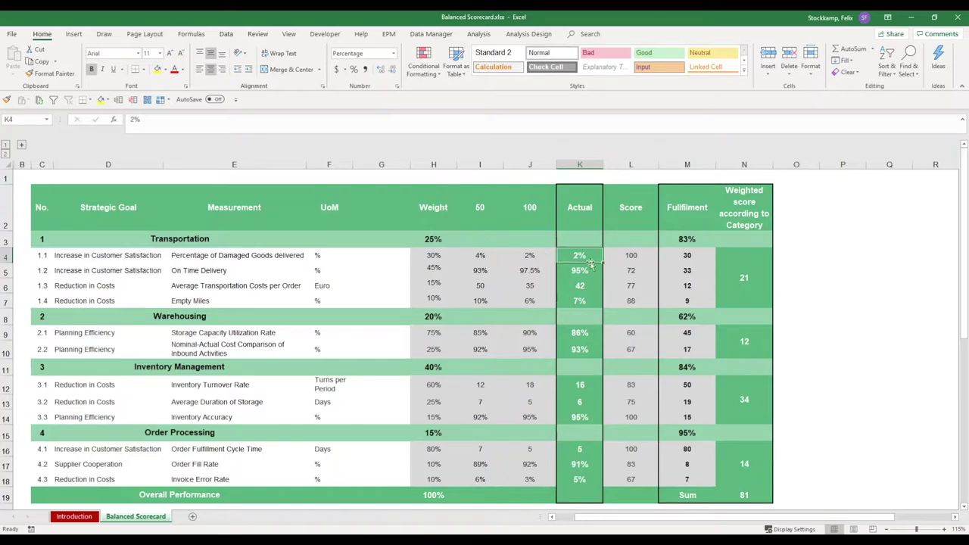
click(639, 254)
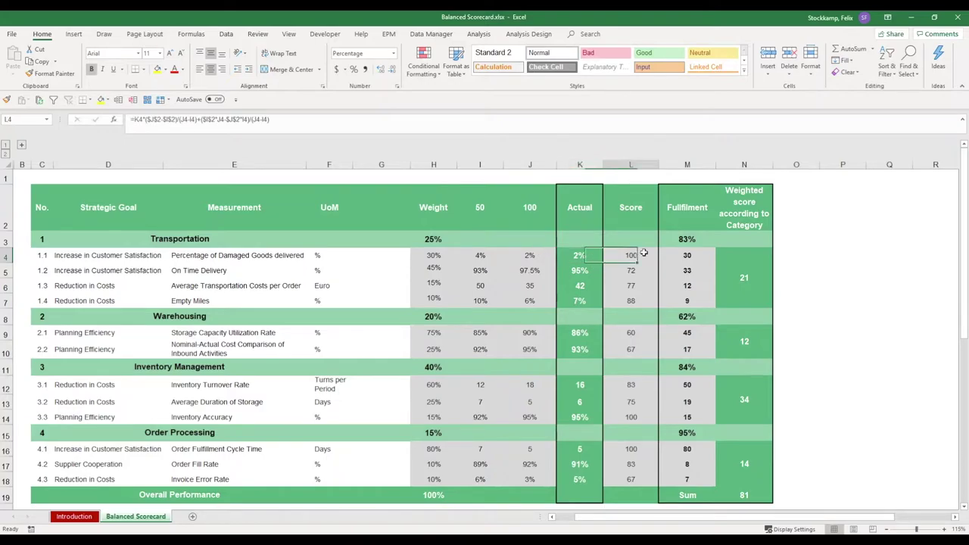
Step: Set the actual value of Percentage of Damaged Goods delivered to 5% and check its score
click(580, 256)
text(5)
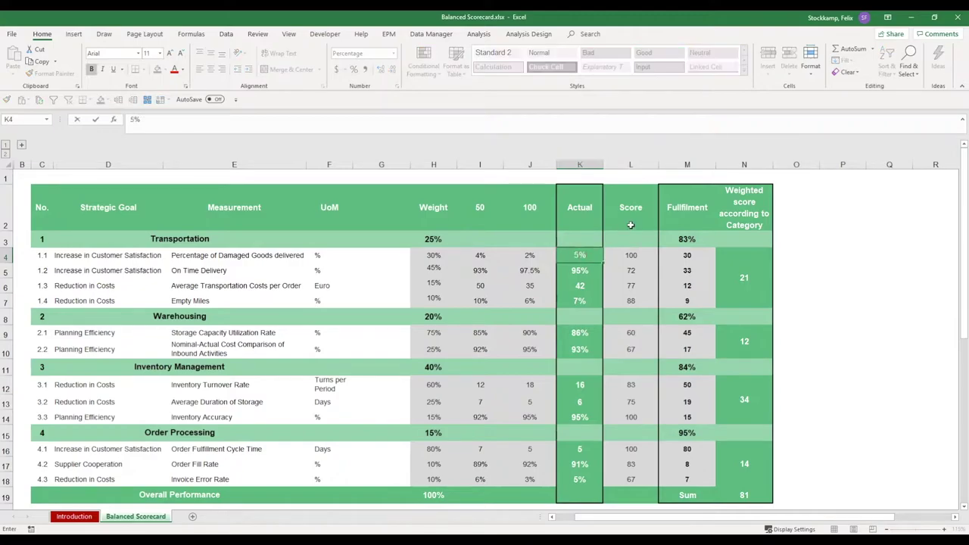
key(Return)
key(Up)
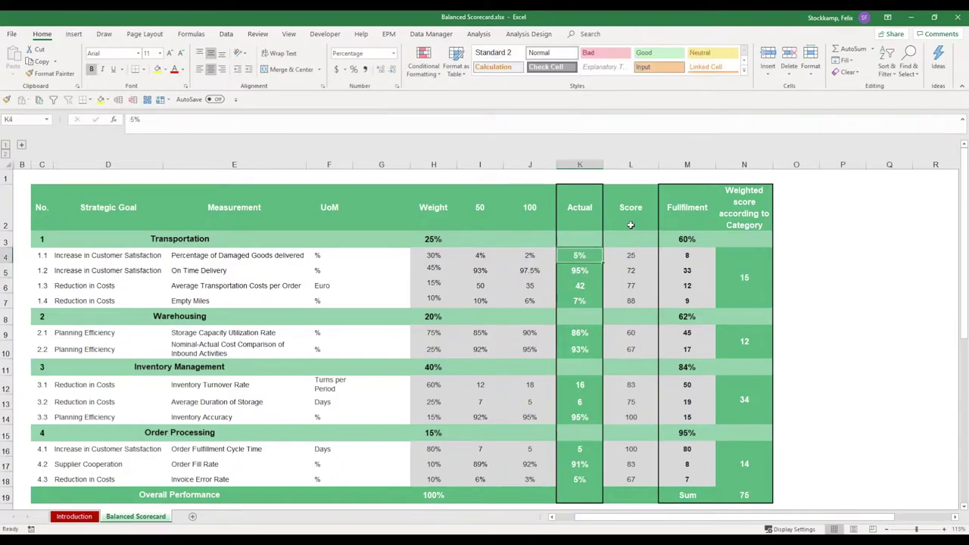
key(Right)
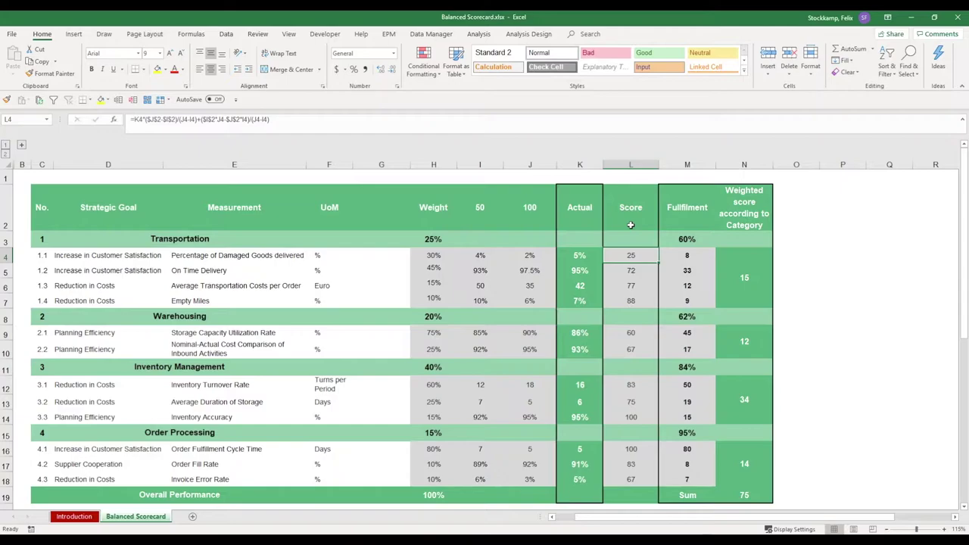
Step: Set the actual value of Percentage of Damaged Goods delivered to 4%
key(Left)
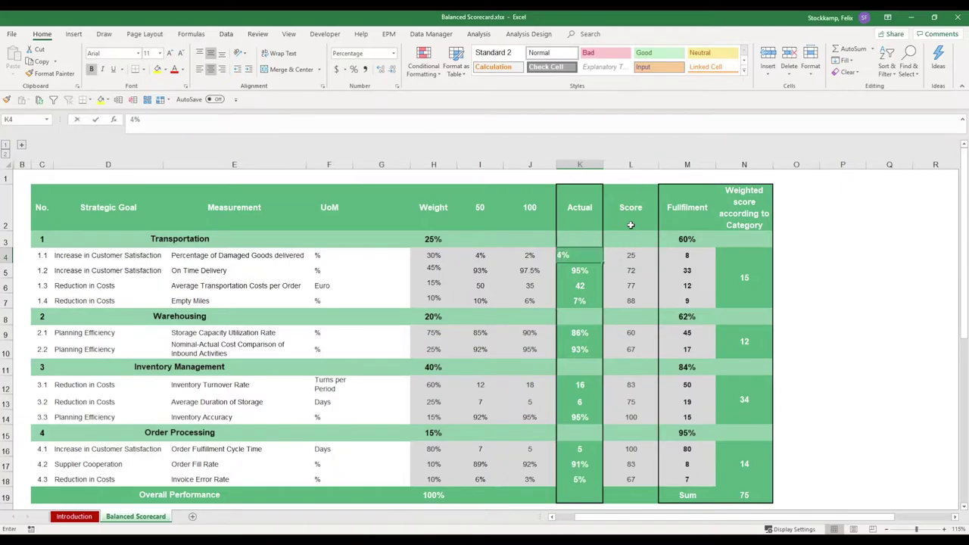
key(Return)
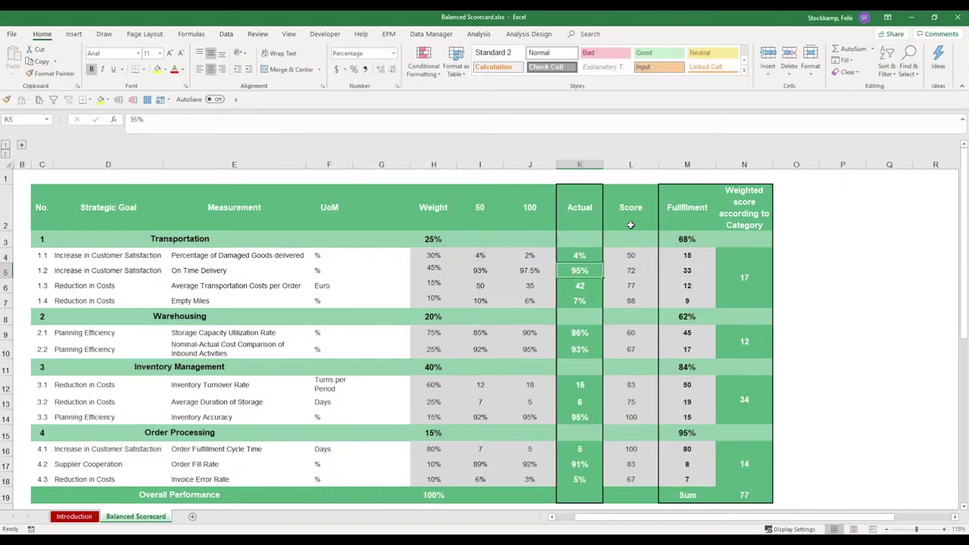
Step: Compare the 50 threshold of Percentage of Damaged Goods delivered with its score and inspect its fulfilment formula
drag(480, 209, 479, 259)
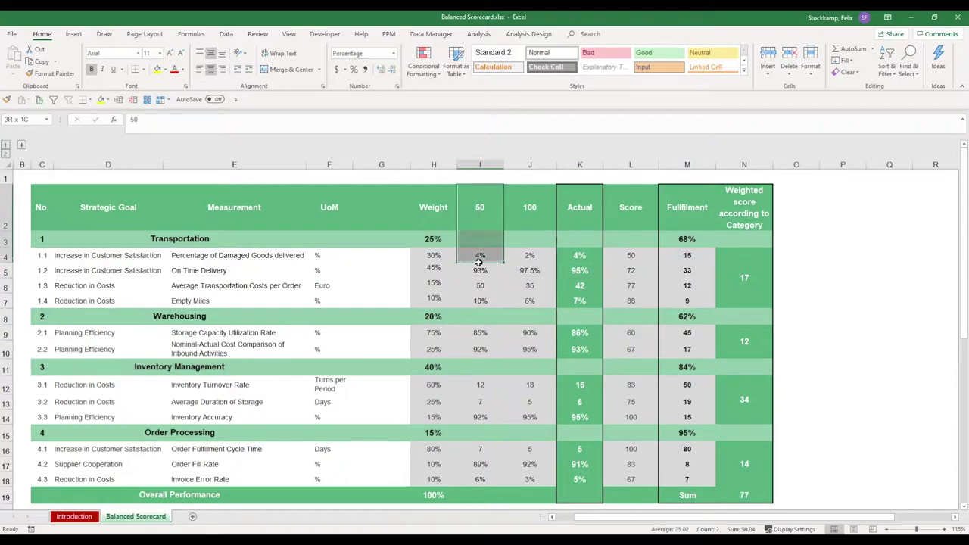
click(643, 254)
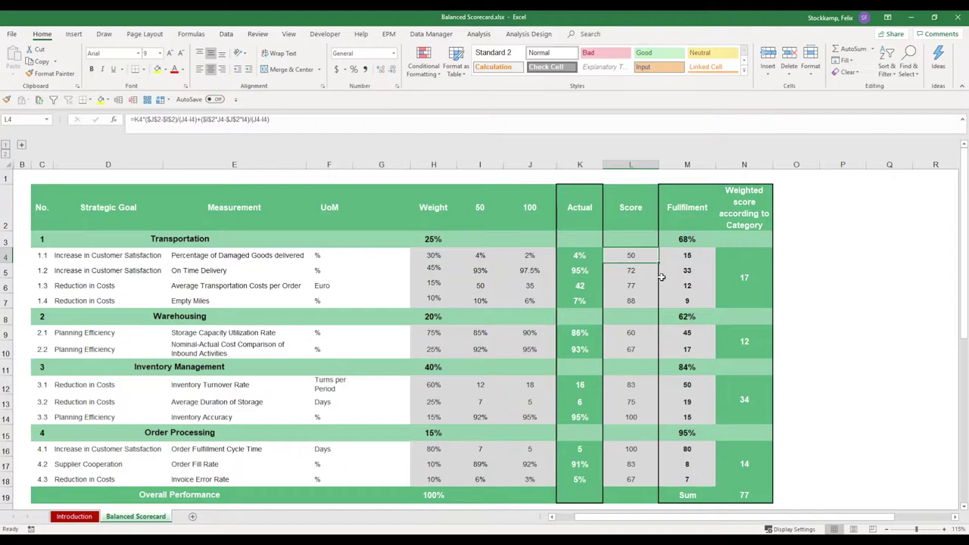
click(705, 253)
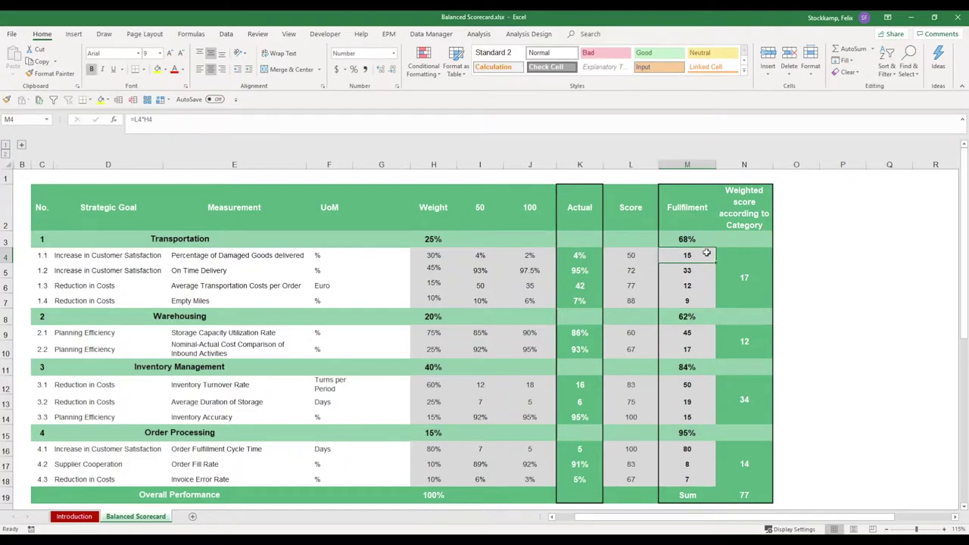
Step: Set the actual value of Percentage of Damaged Goods delivered to 2% and check its fulfilment
key(Left)
key(Left)
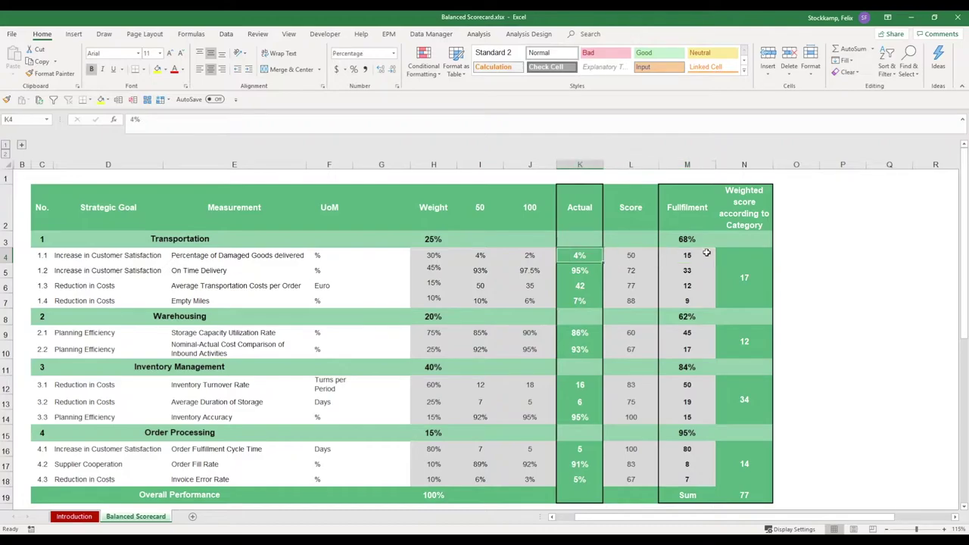
text(2%)
key(Tab)
click(705, 253)
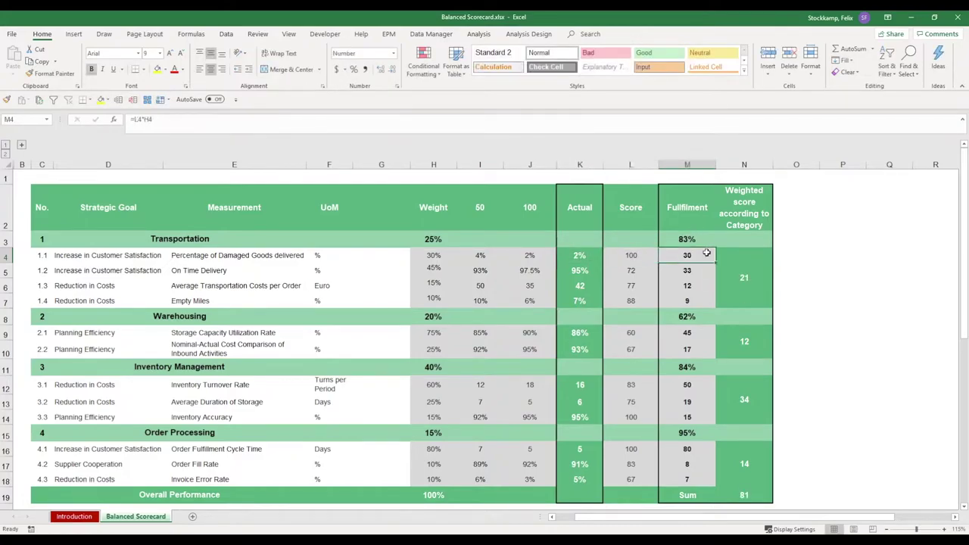
Step: Inspect the fulfilment formula of Percentage of Damaged Goods delivered, the Transportation measures' weights and the category's weighted score formula
double_click(705, 255)
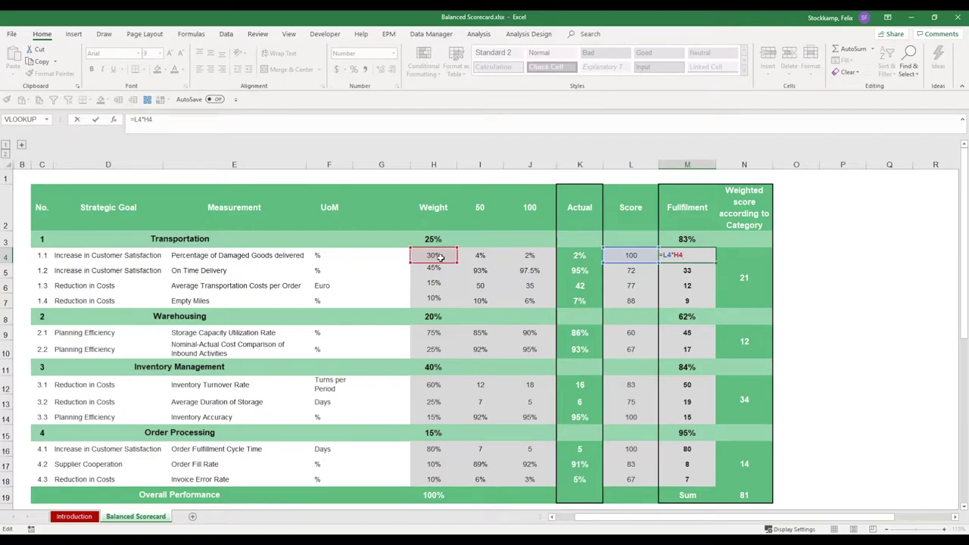
key(ctrl+Return)
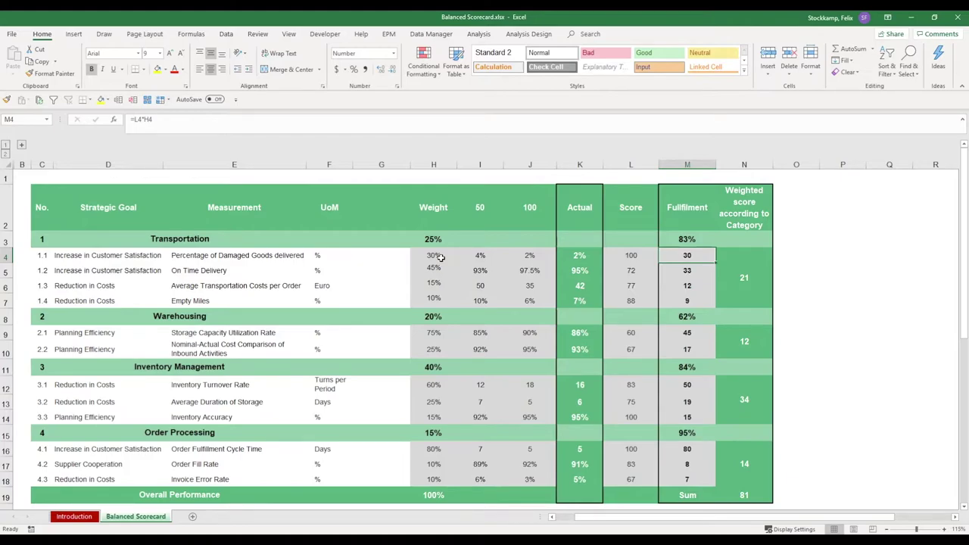
drag(441, 257, 441, 297)
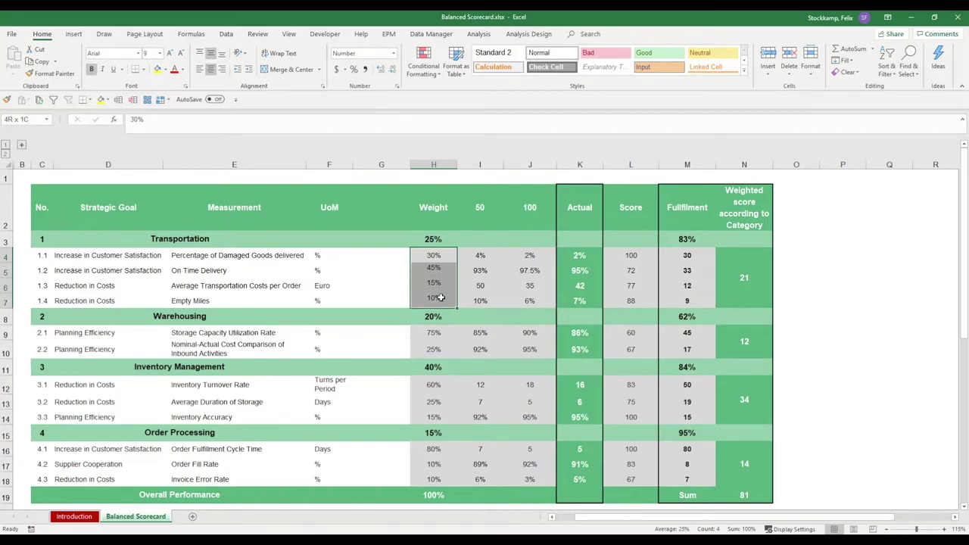
drag(441, 298, 440, 298)
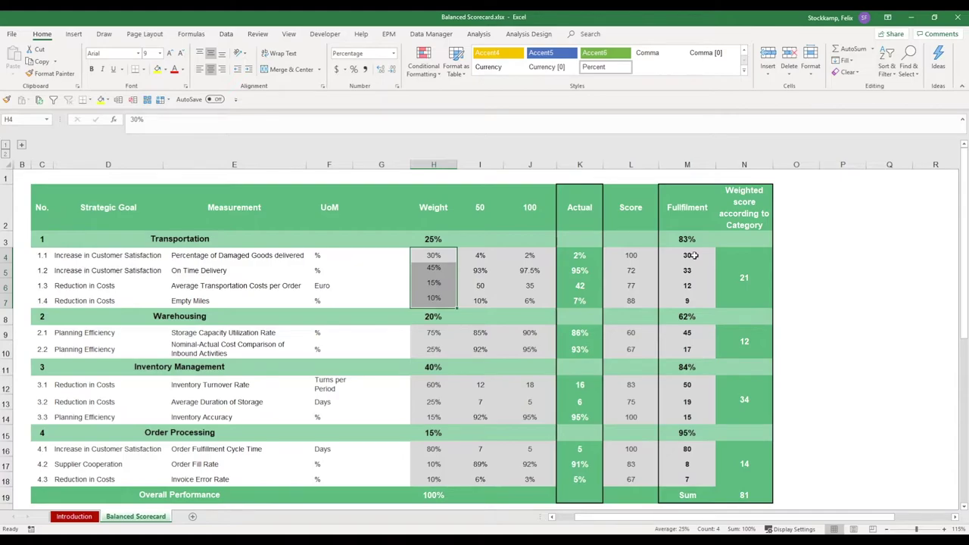
double_click(731, 271)
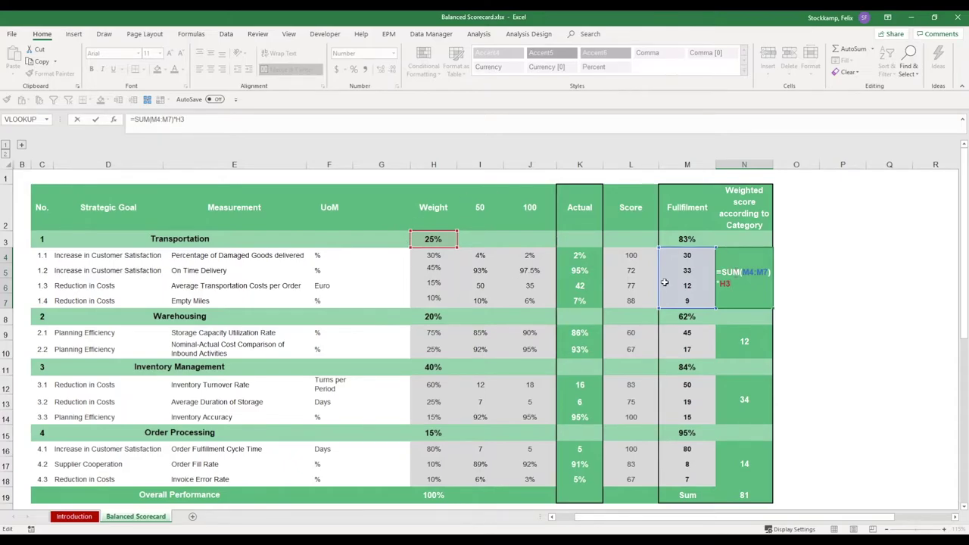
key(Escape)
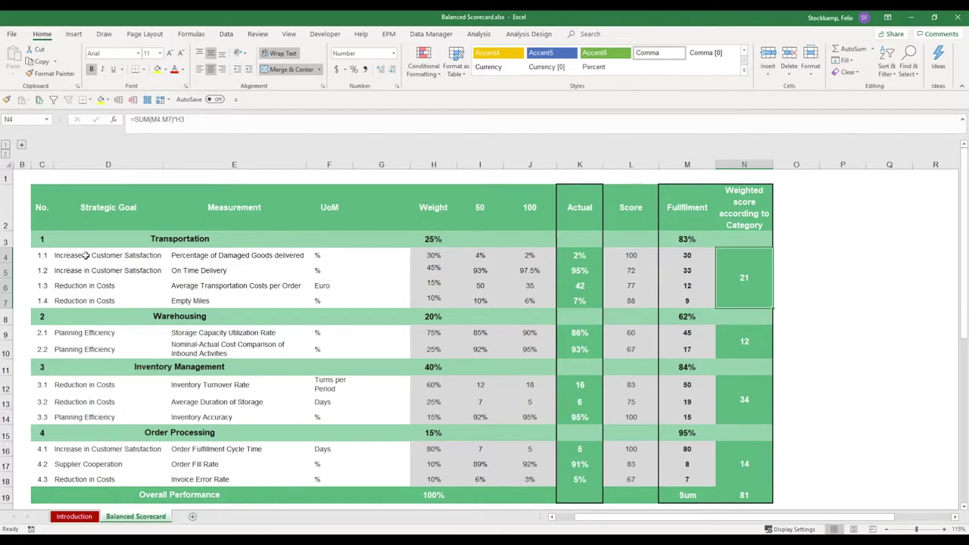
Step: Highlight the Transportation goals and measurements, and review the weights, thresholds and actual values beside them
drag(89, 256, 369, 300)
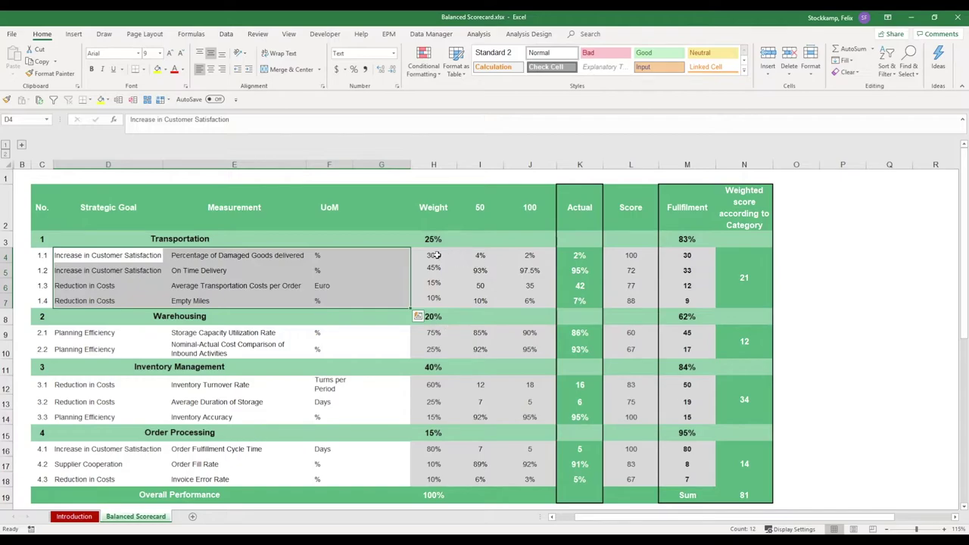
drag(436, 255, 580, 271)
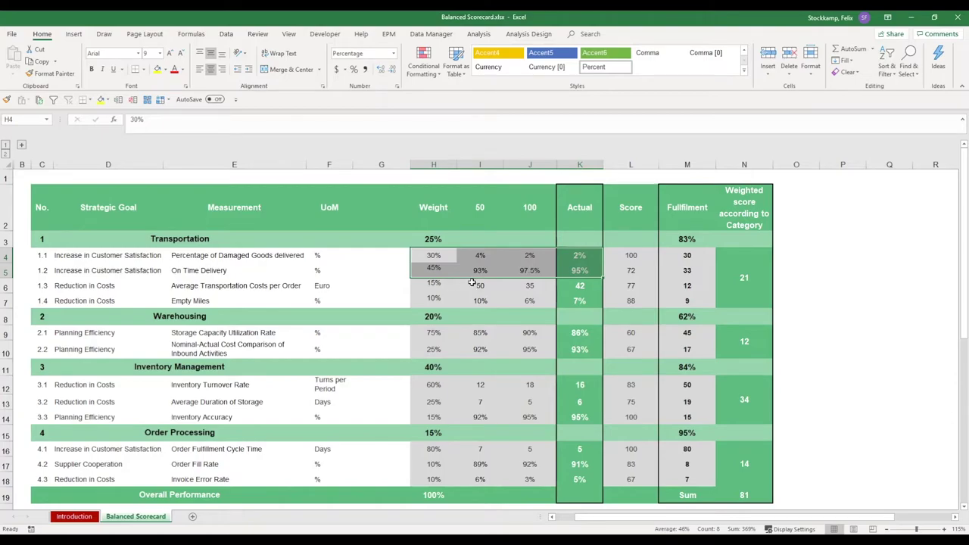
drag(471, 282, 566, 285)
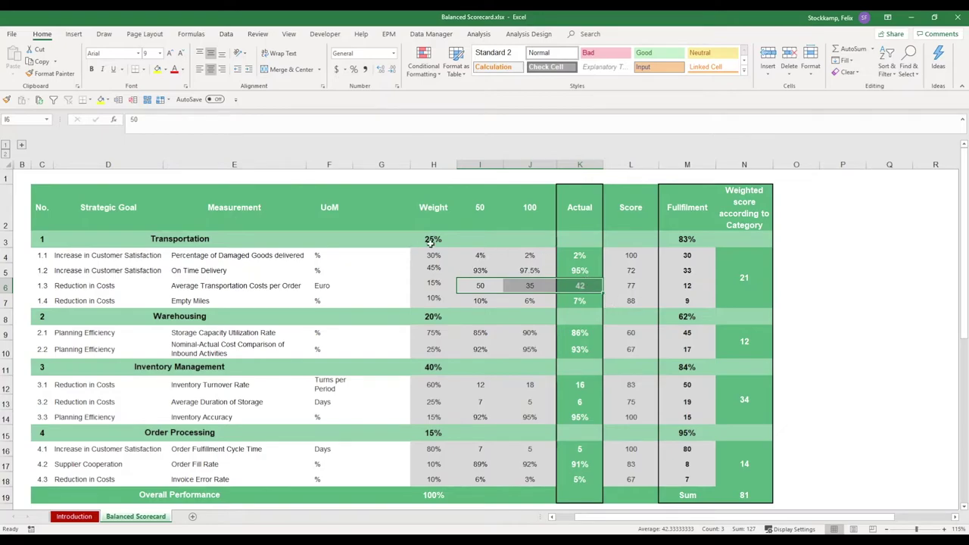
Step: Try deleting the On Time Delivery row, check the sum of the remaining Transportation weights, and undo the deletion
click(6, 271)
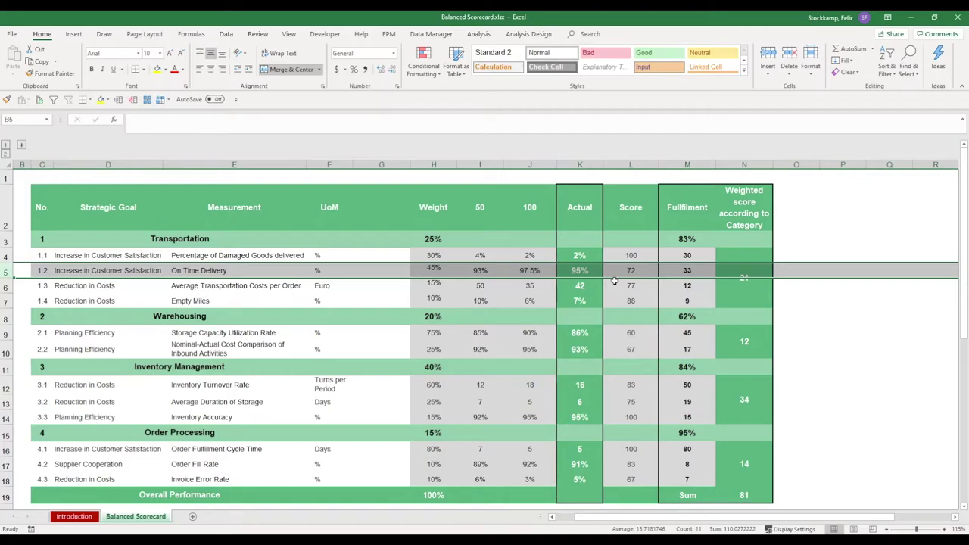
key(ctrl+minus)
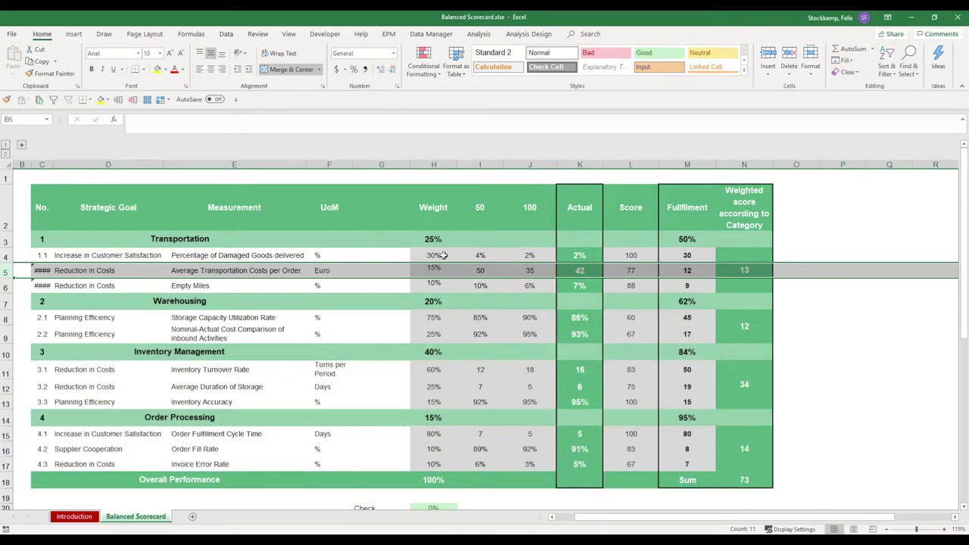
drag(442, 255, 442, 286)
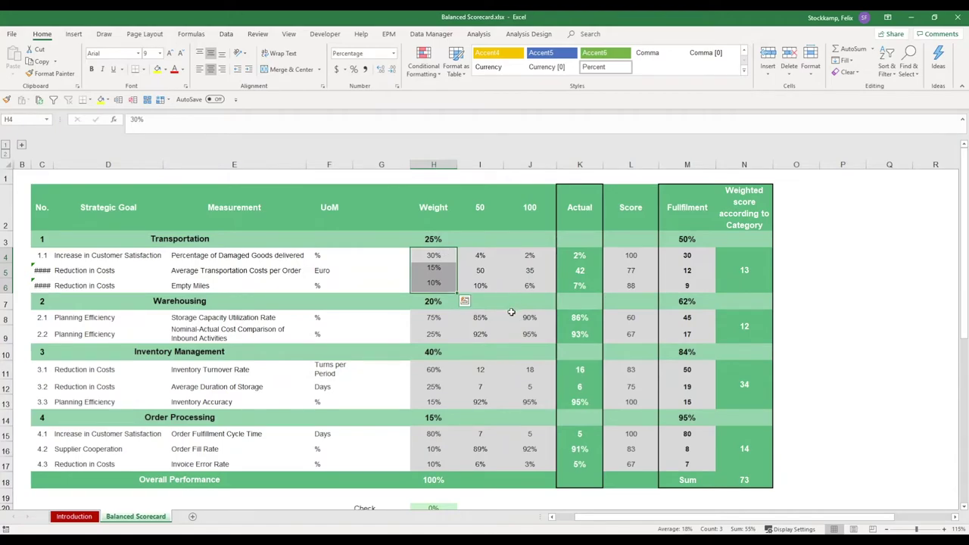
key(ctrl+z)
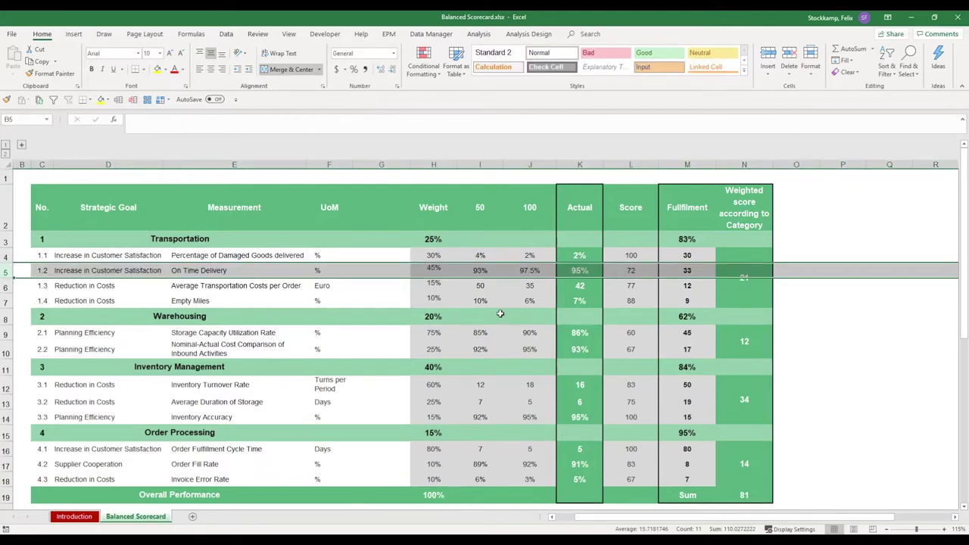
Step: Insert a blank row above Average Transportation Costs per Order in the Transportation category
click(433, 286)
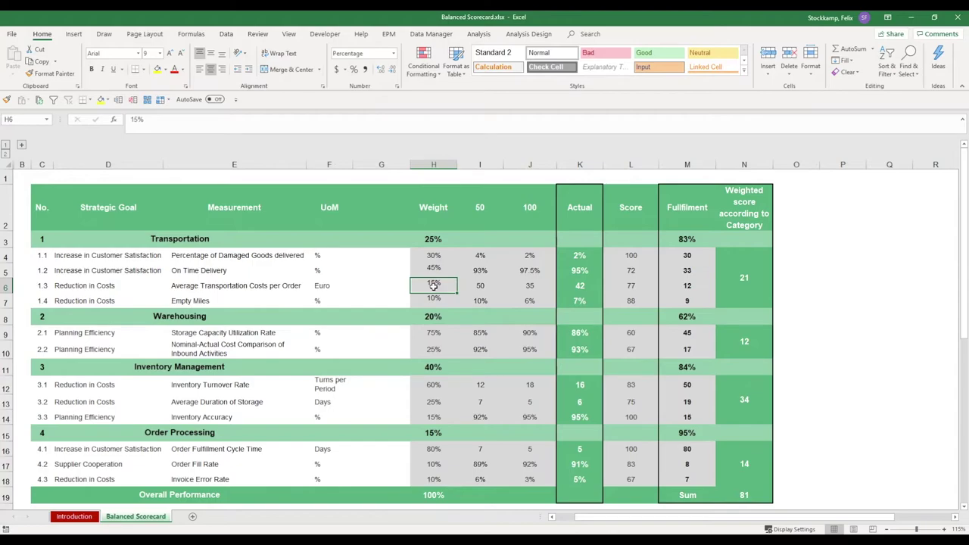
click(6, 287)
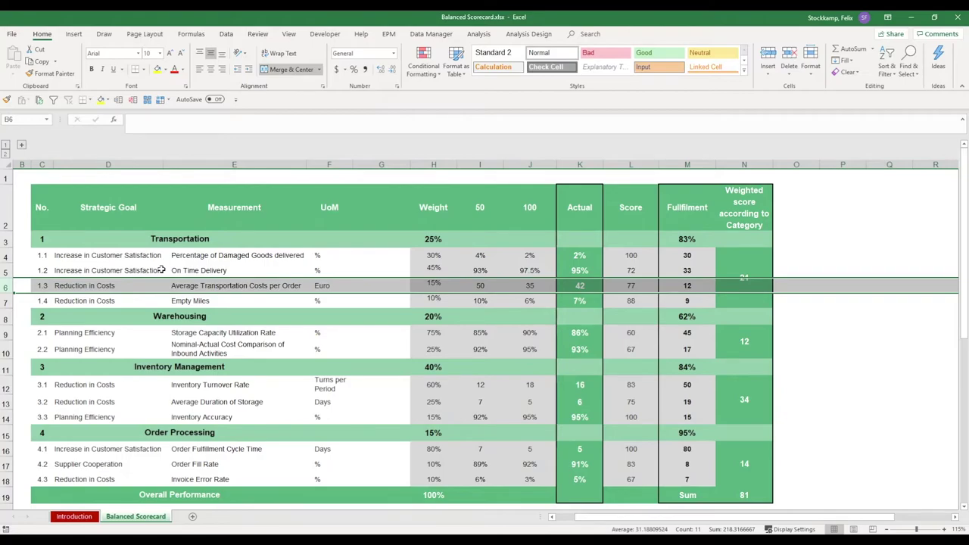
key(ctrl+plus)
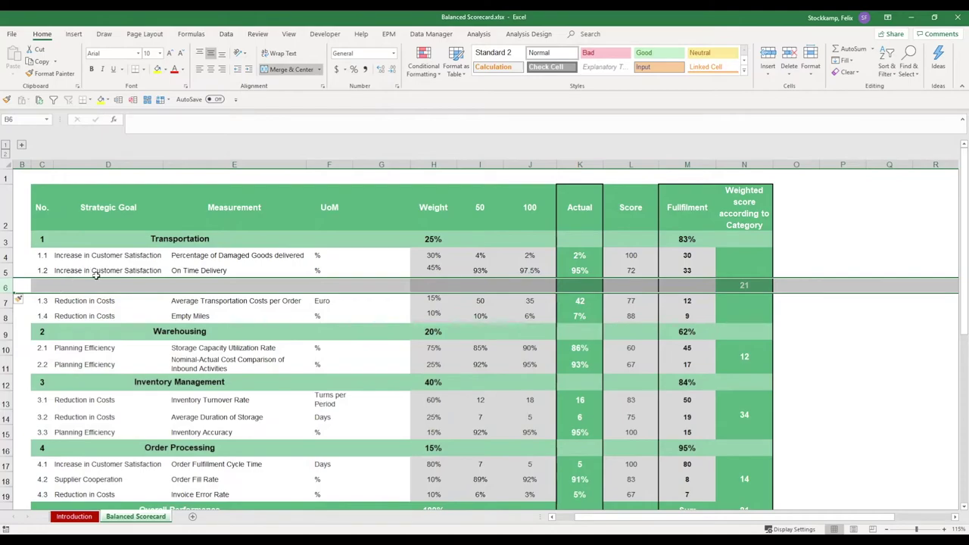
drag(96, 284, 743, 277)
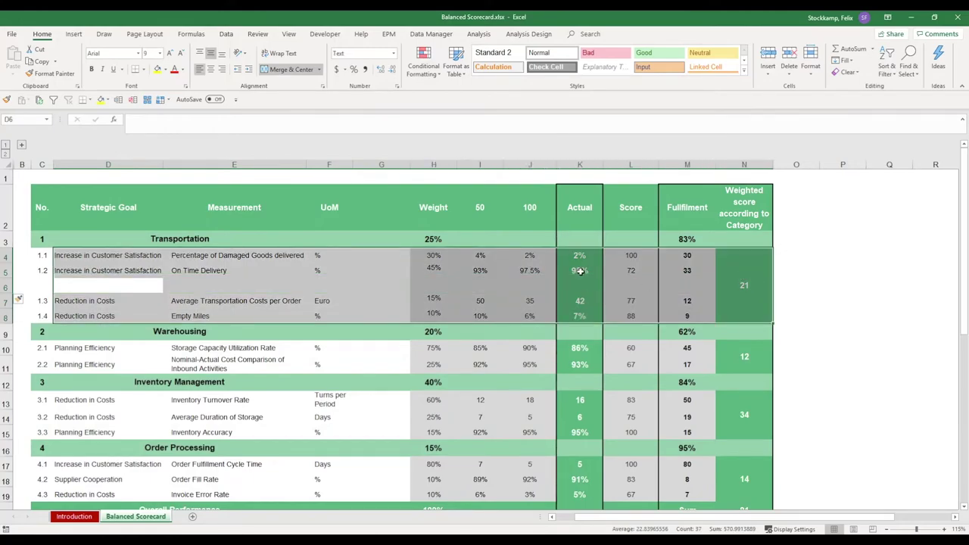
click(580, 272)
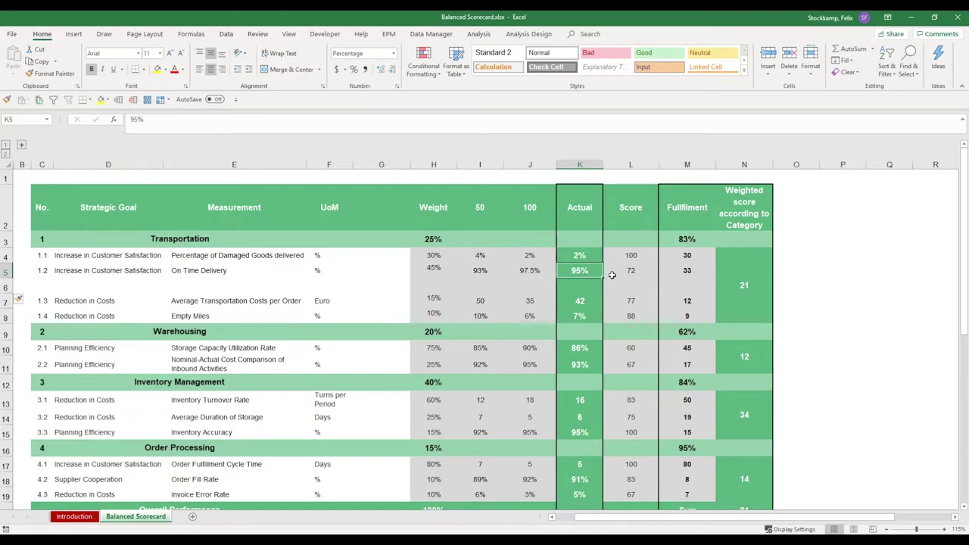
Step: Copy the Score and Fullfilment formulas from the On Time Delivery row into the new blank row
click(620, 274)
key(F2)
key(Escape)
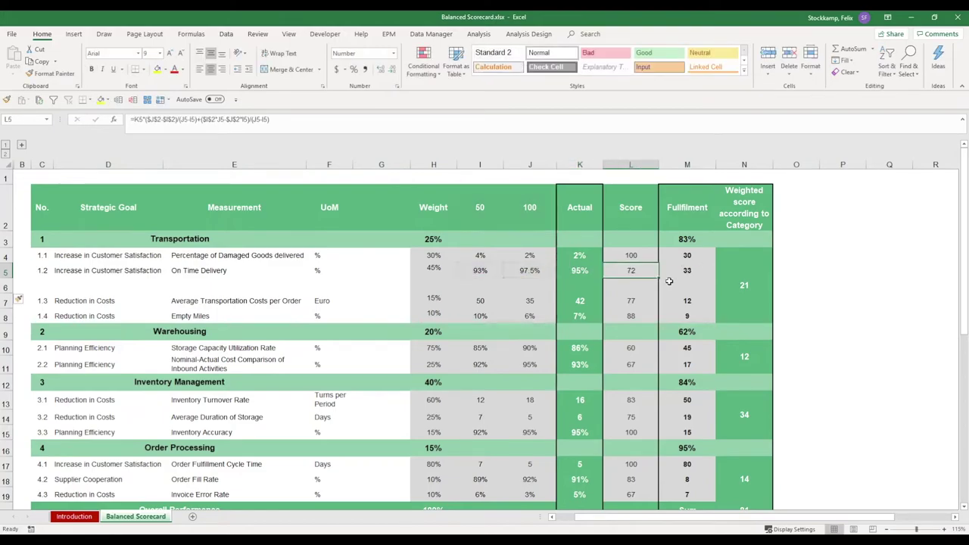
drag(658, 278, 713, 289)
click(697, 270)
Step: Give the new row the unit % and a weight of 10%, and set On Time Delivery's weight to 35%
click(336, 289)
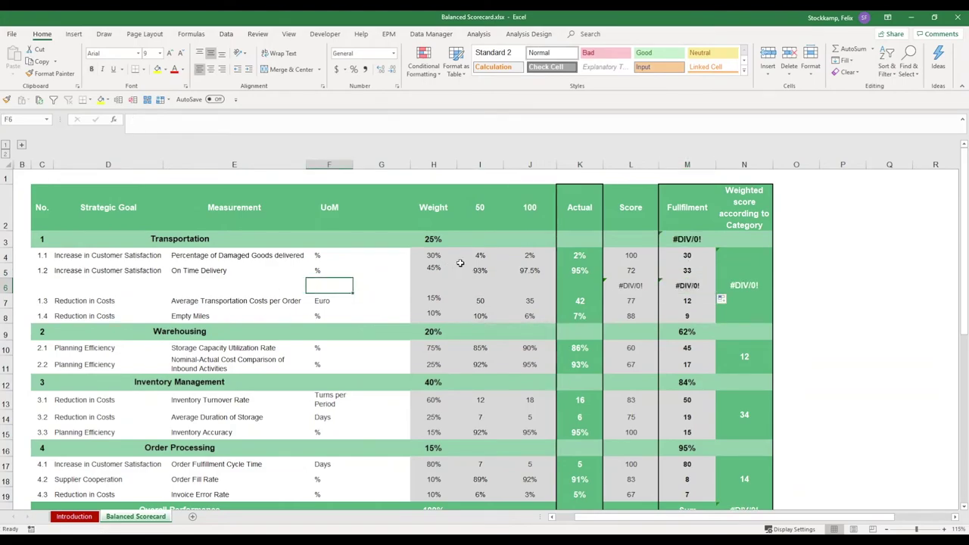
text(%)
key(Tab)
key(Tab)
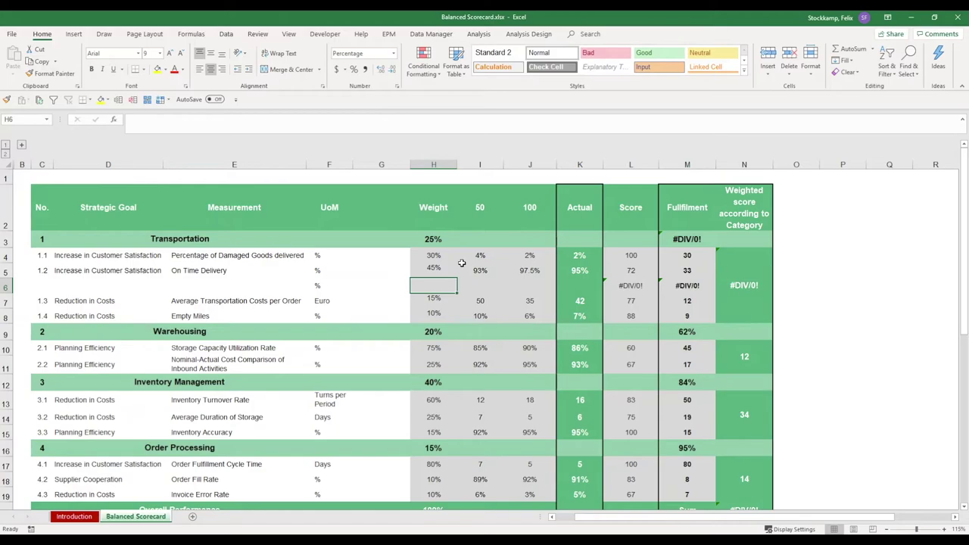
text(10)
key(Return)
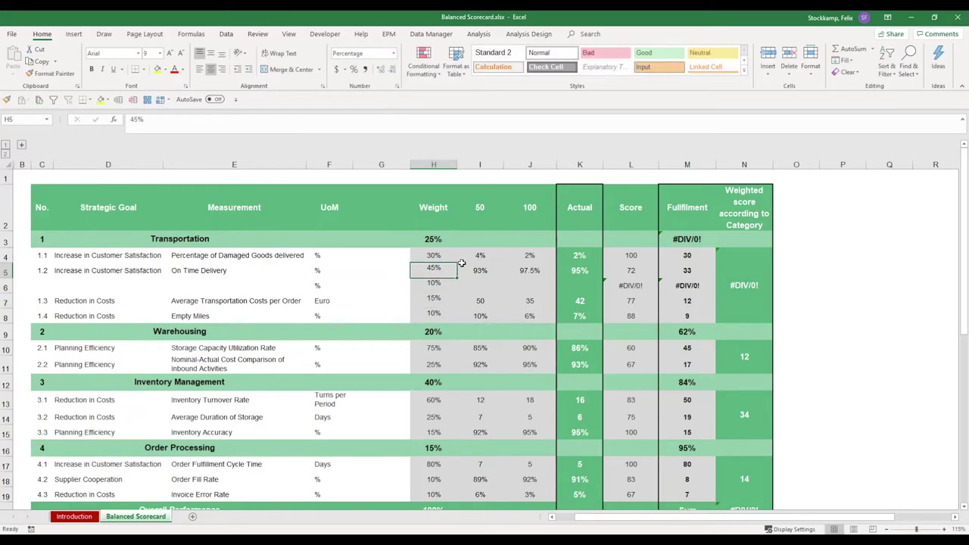
key(Up)
key(Tab)
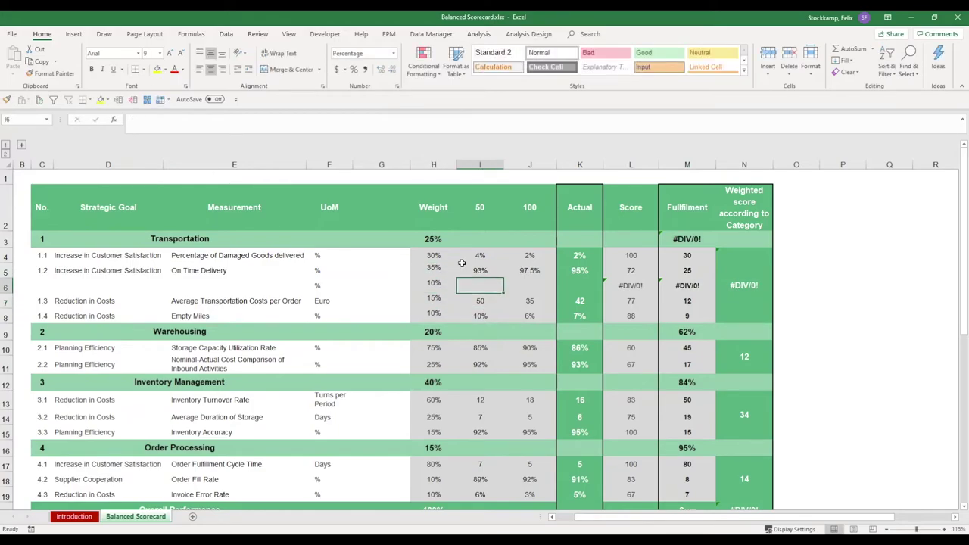
Step: Copy the 4% and 2% thresholds of Percentage of Damaged Goods delivered into the new row
key(Up)
key(Up)
key(shift+Right)
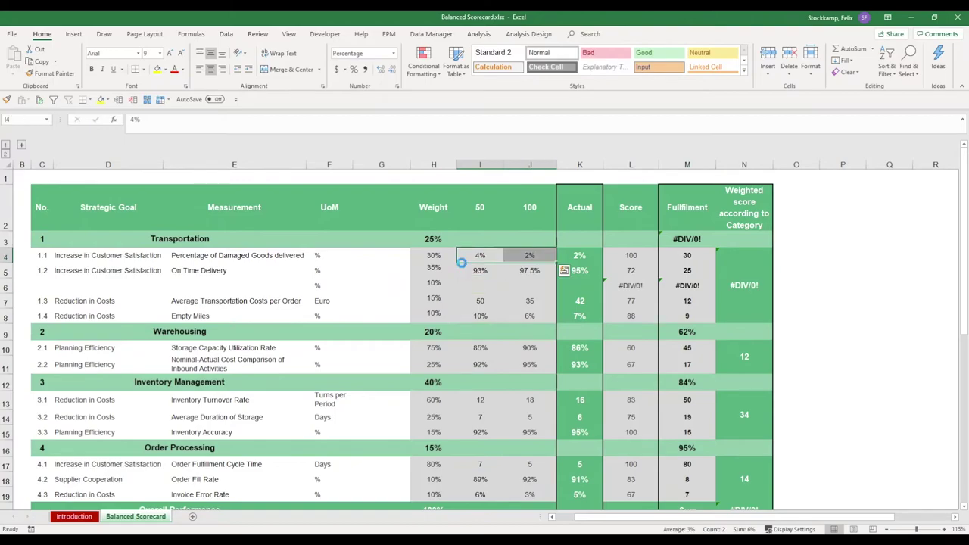
key(ctrl+c)
key(Down)
key(Down)
key(ctrl+v)
Step: Copy the 2% actual value of Percentage of Damaged Goods delivered into the new row
key(Right)
key(Right)
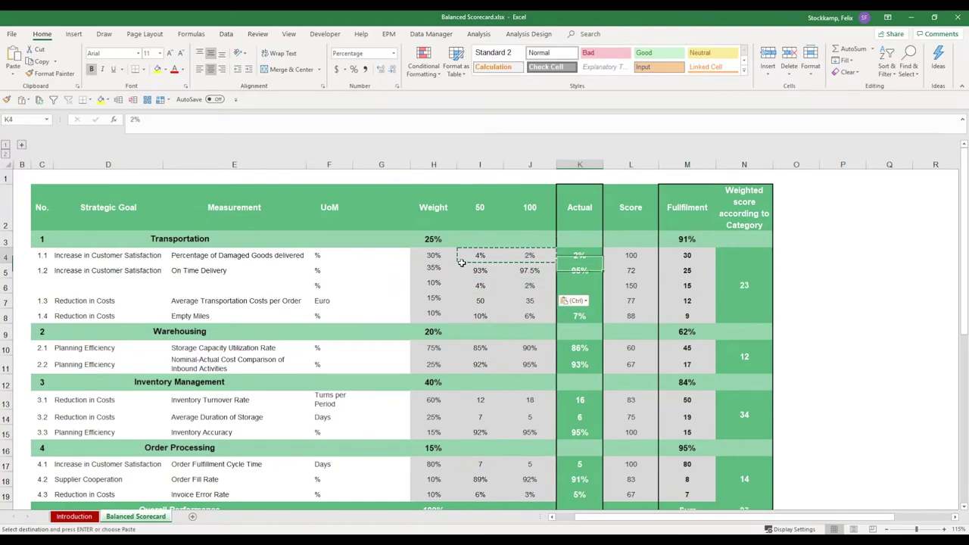
key(Up)
key(Escape)
key(ctrl+c)
key(Down)
key(Down)
key(ctrl+v)
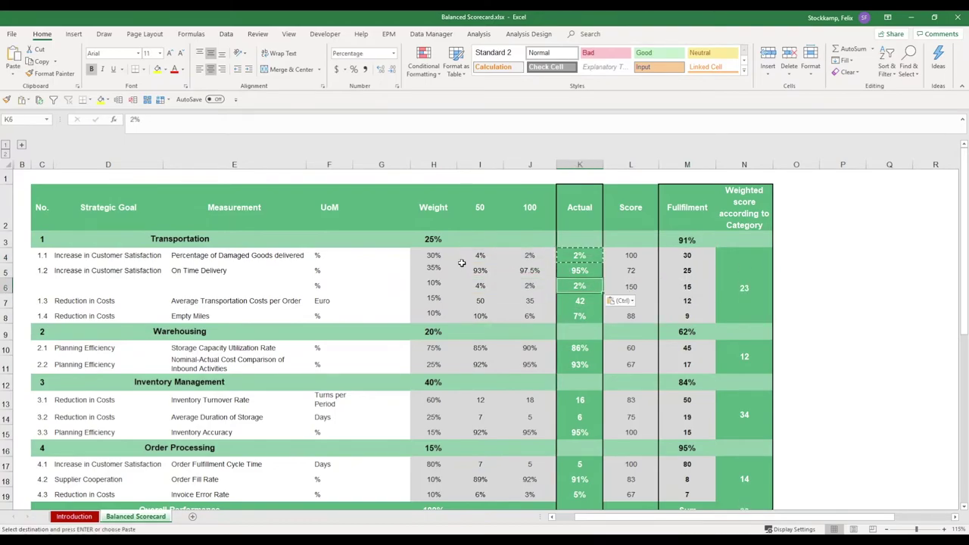
Step: Check the sum of the Transportation measures' weights and highlight the new row's empty Strategic Goal and Measurement cells
key(Left)
key(Left)
key(Left)
key(Left)
key(Left)
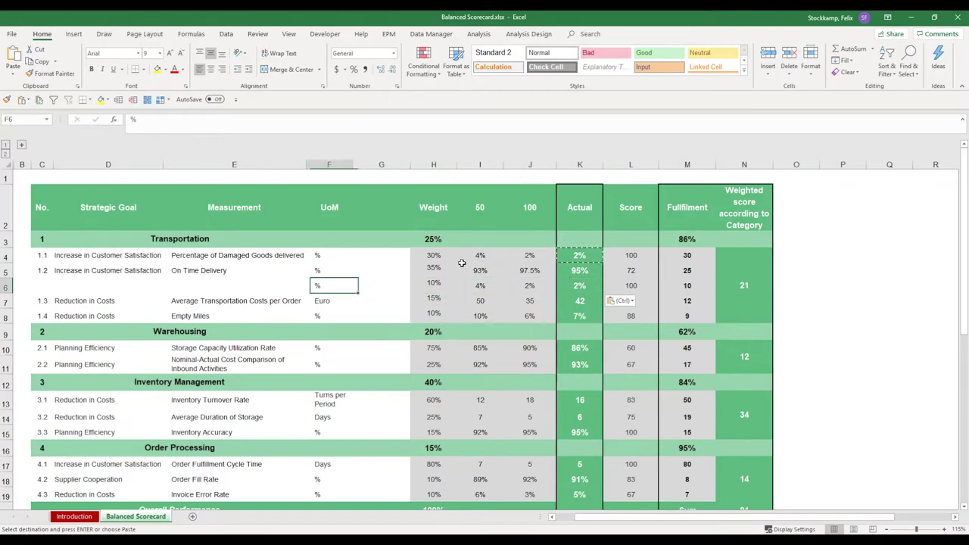
drag(433, 255, 435, 314)
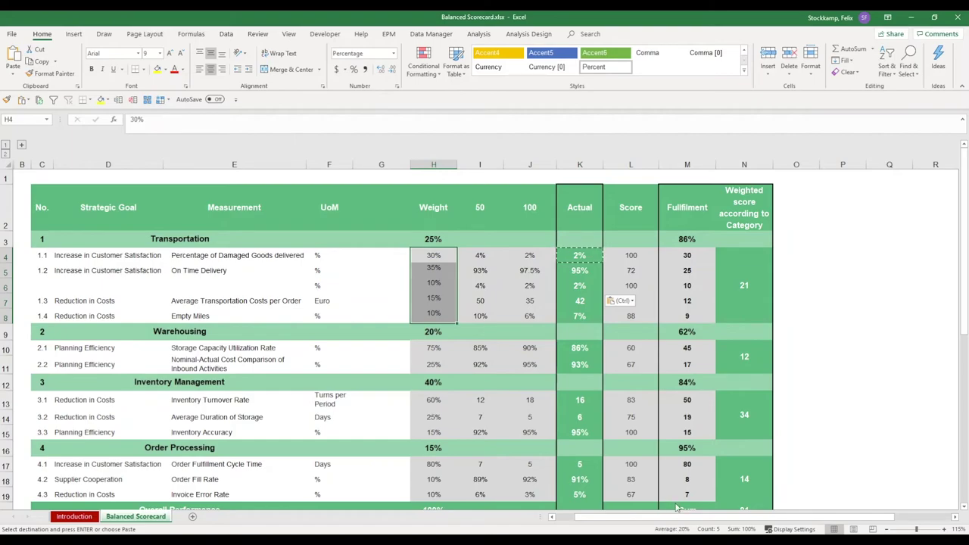
drag(91, 285, 239, 286)
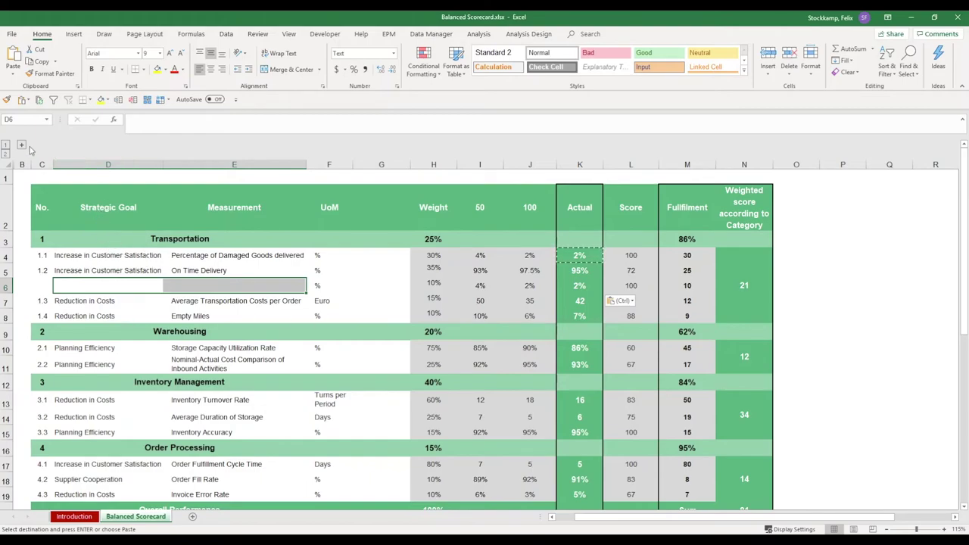
Step: Expand the collapsed helper column A and inspect the counter formula in A5 for On Time Delivery
click(22, 145)
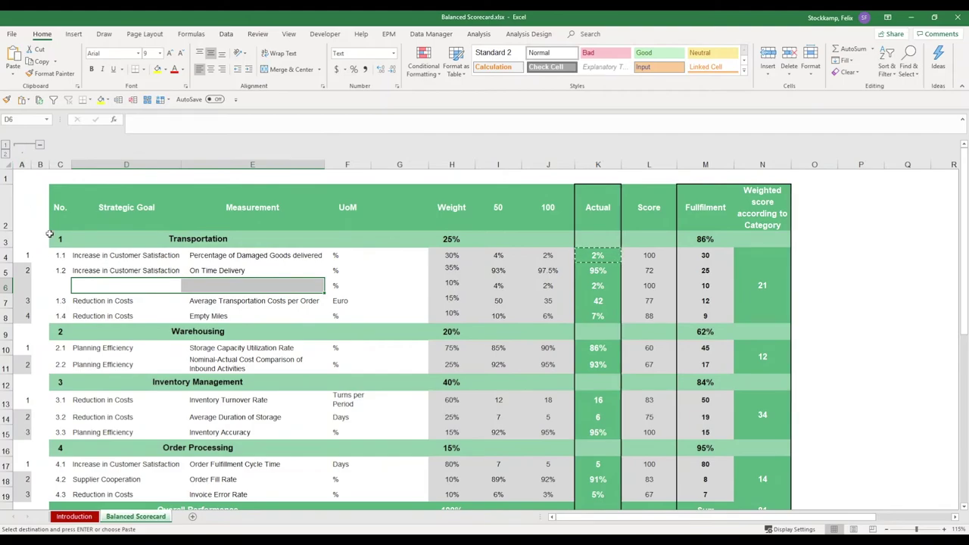
click(26, 270)
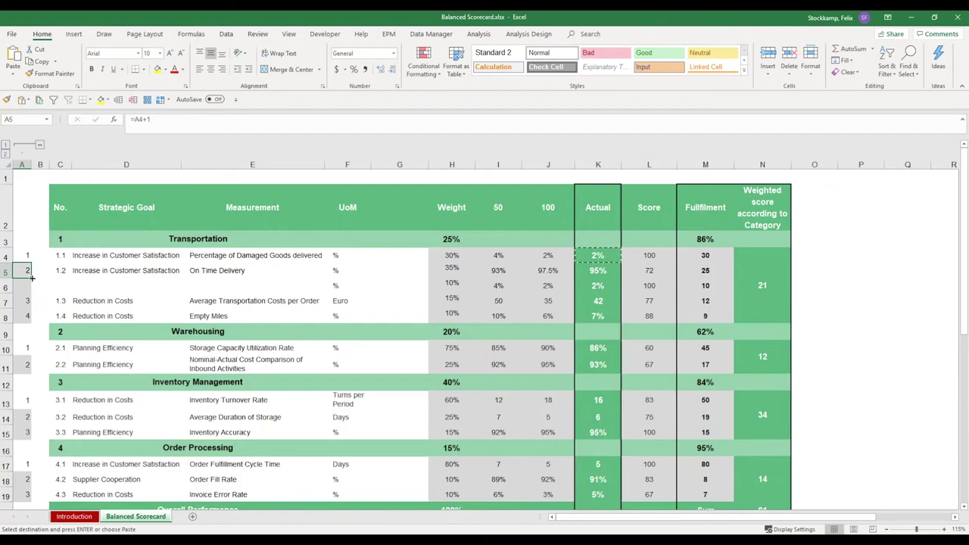
key(F2)
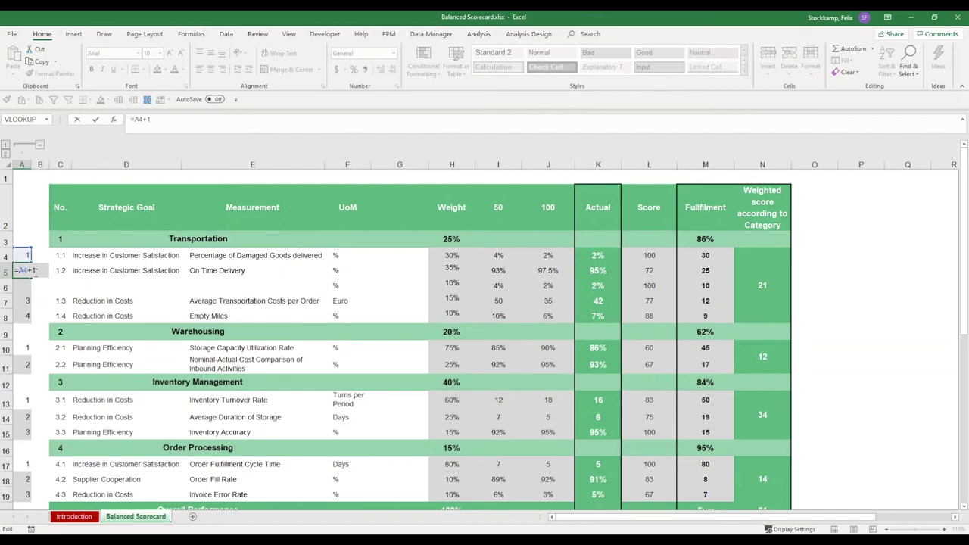
key(Escape)
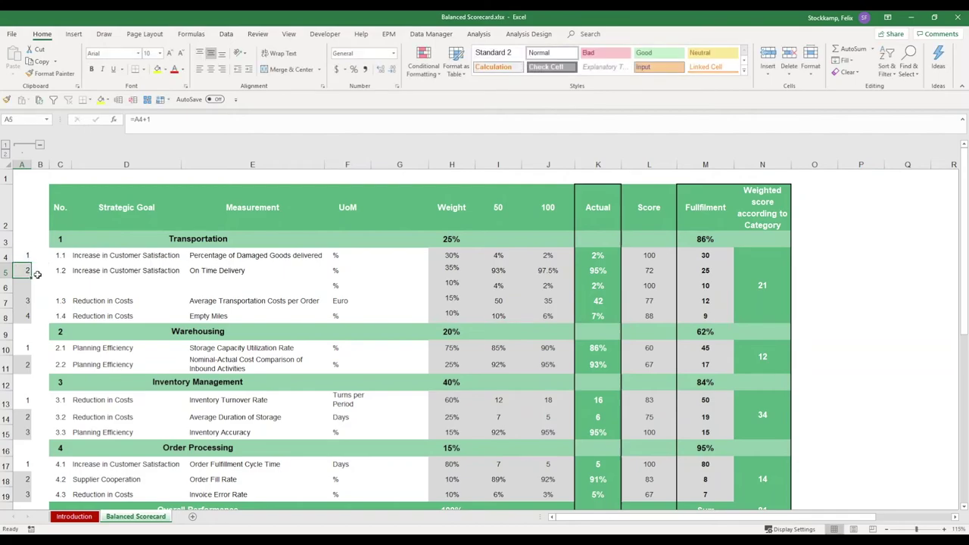
Step: Fill the numbering formula =C$3&"."&$A5 from C5 down through C8 so it includes the new row
text(=C$3&"."&$A5)
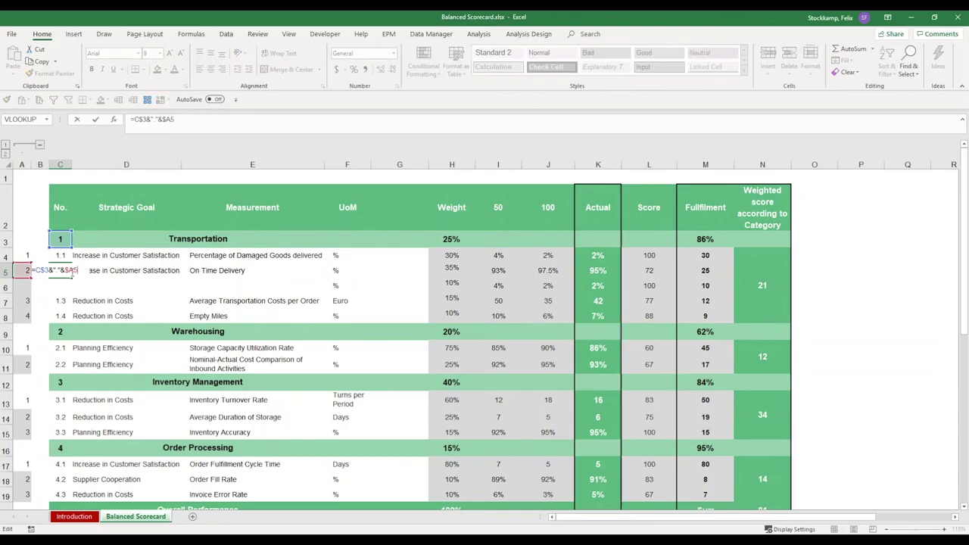
key(ctrl+Return)
drag(72, 277, 68, 319)
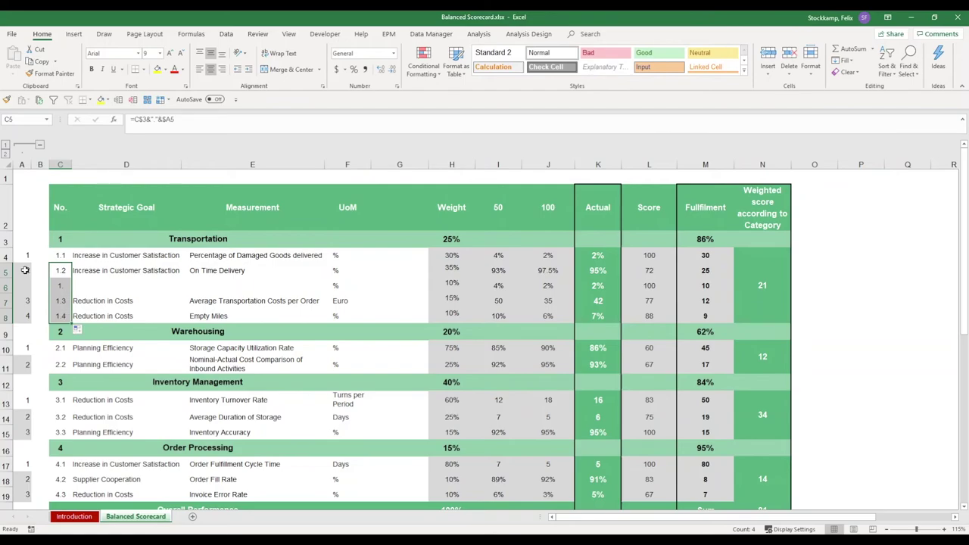
Step: Try filling the counter formula from A5 down through A8, check the No. column, and undo the fill
click(29, 271)
drag(32, 278, 30, 321)
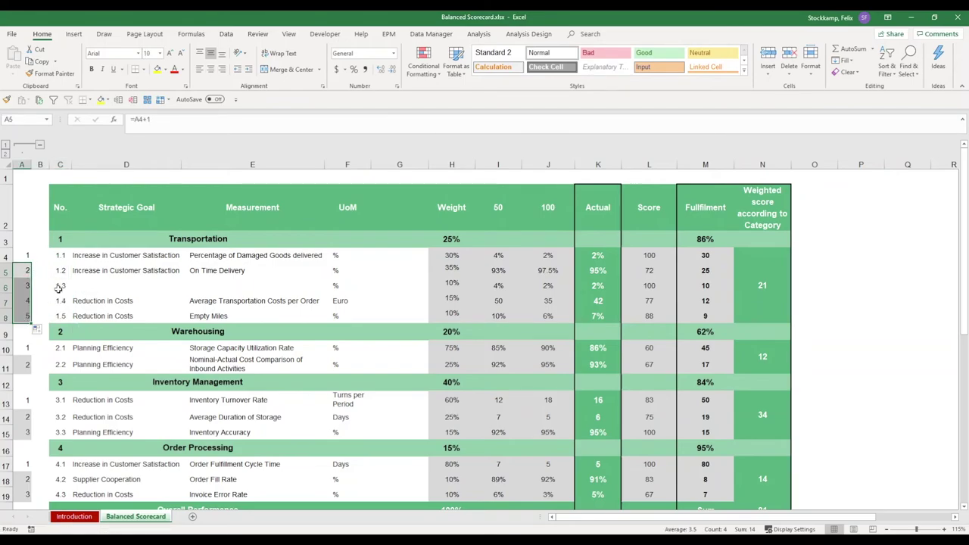
click(60, 165)
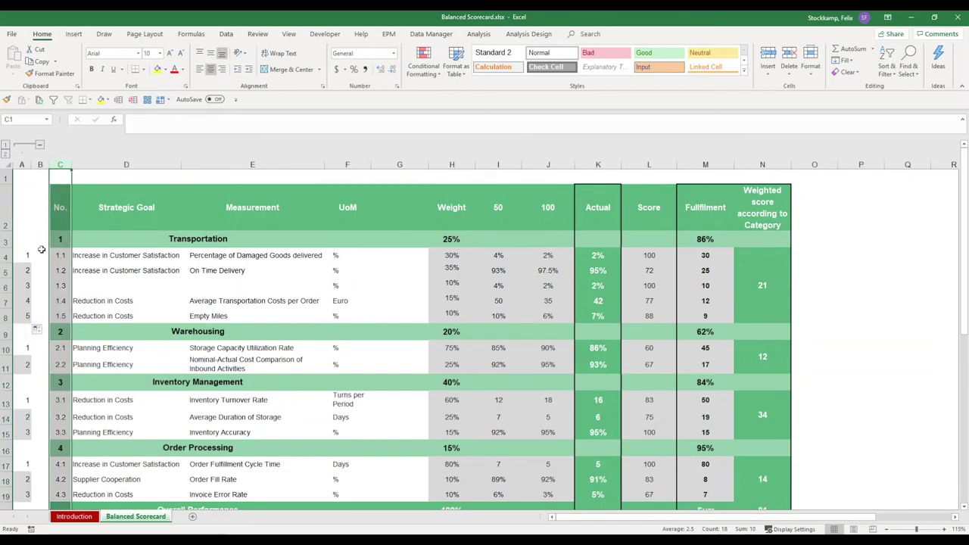
click(22, 286)
key(Delete)
Step: Fill the counter formula from A5 into the new row's A6, and extend it from A6 down through A8
click(24, 269)
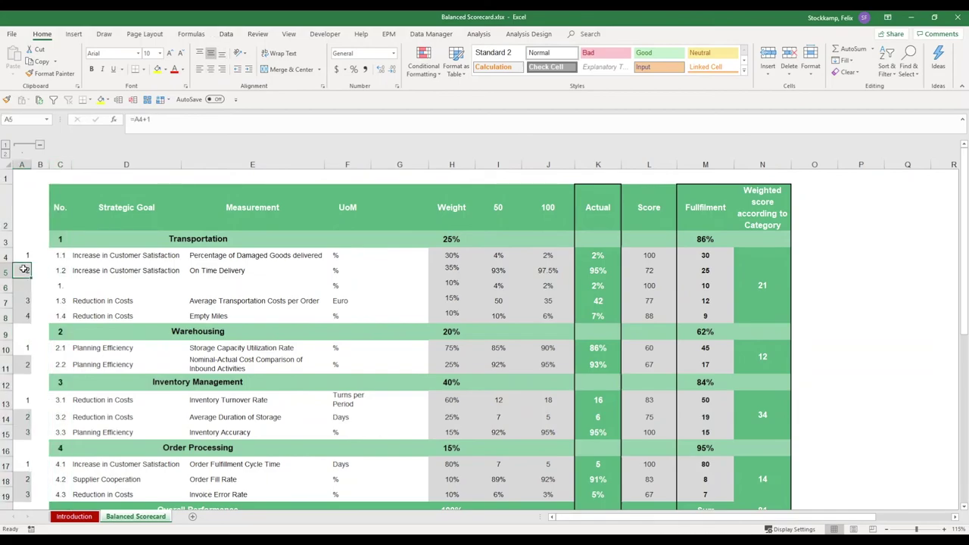
drag(30, 277, 32, 297)
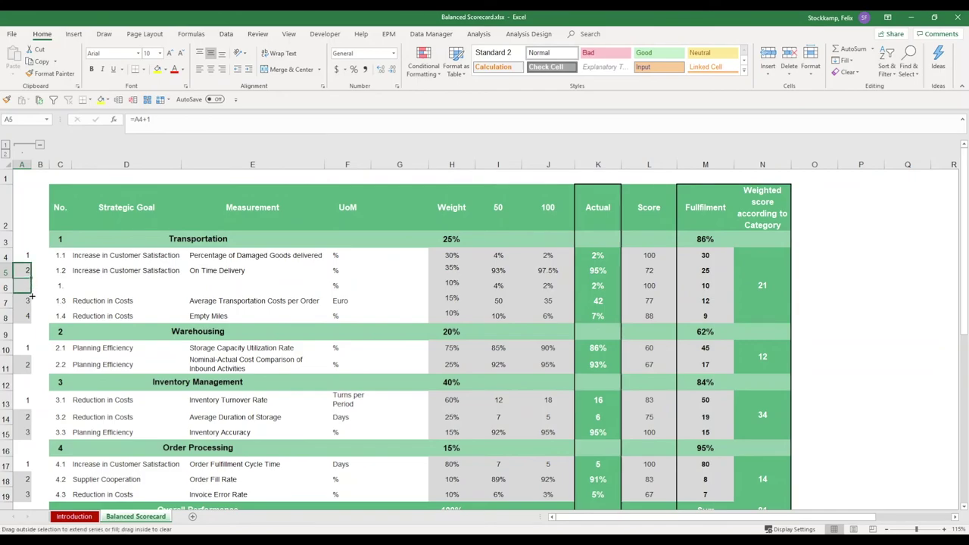
drag(30, 294, 31, 293)
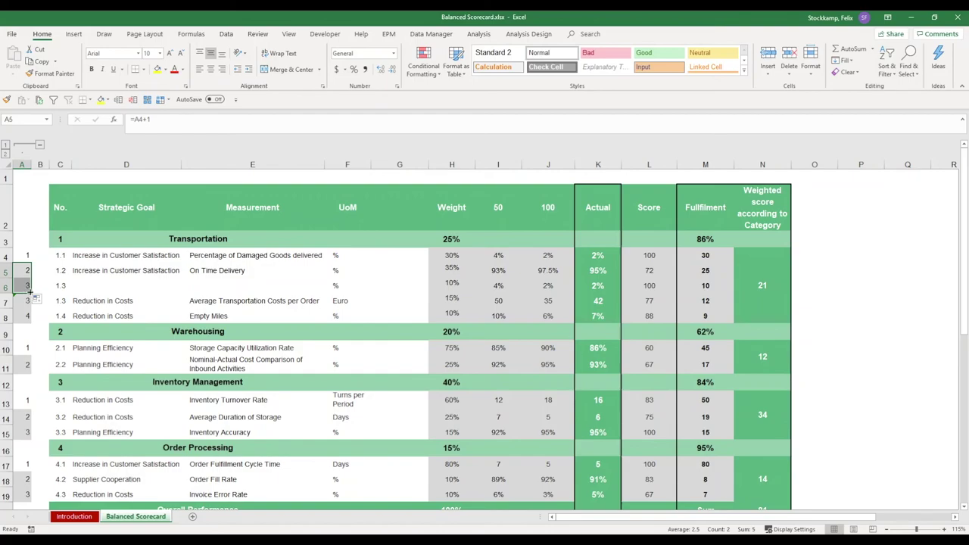
click(28, 288)
drag(28, 289, 31, 327)
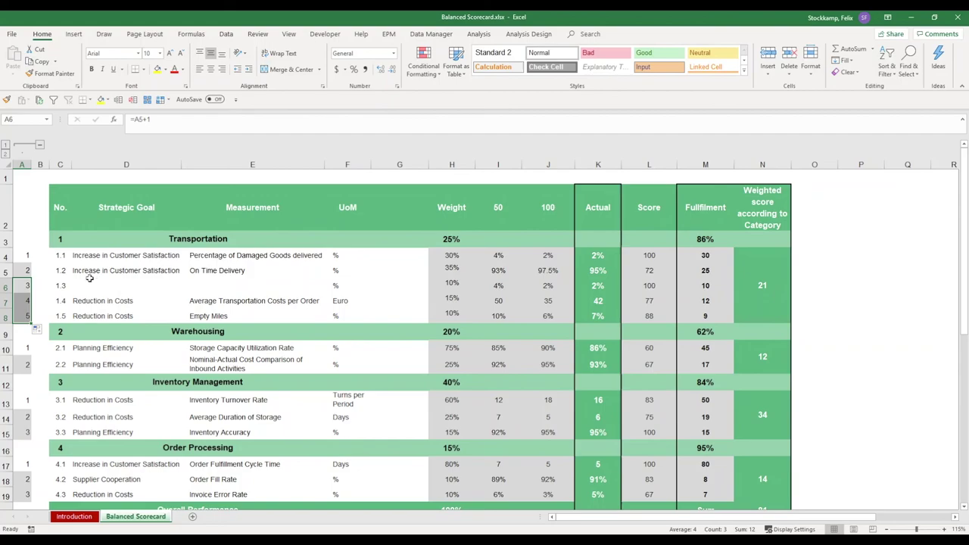
Step: Inspect the numbering formula in C6 to see how the new row's No. combines the category number and the counter
click(61, 255)
drag(61, 255, 63, 280)
double_click(62, 281)
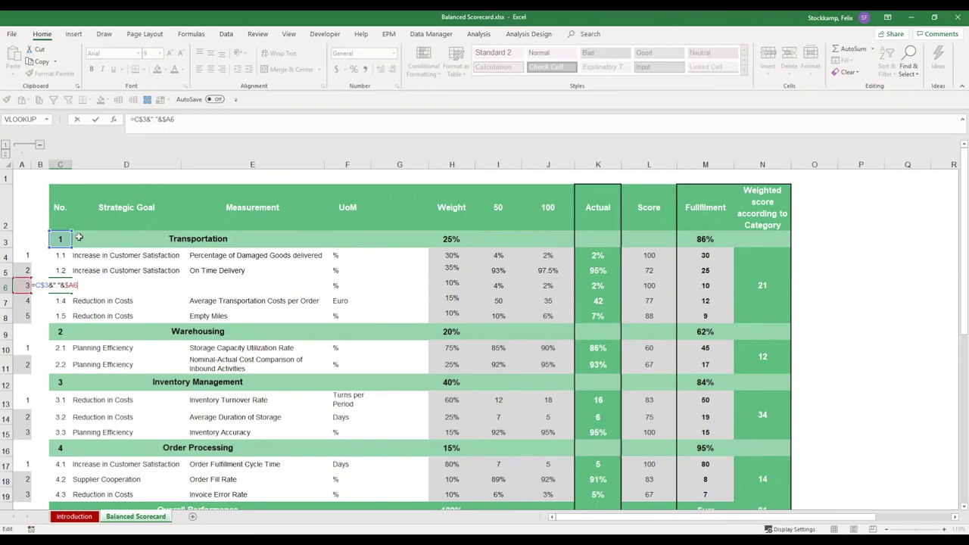
key(ctrl+Return)
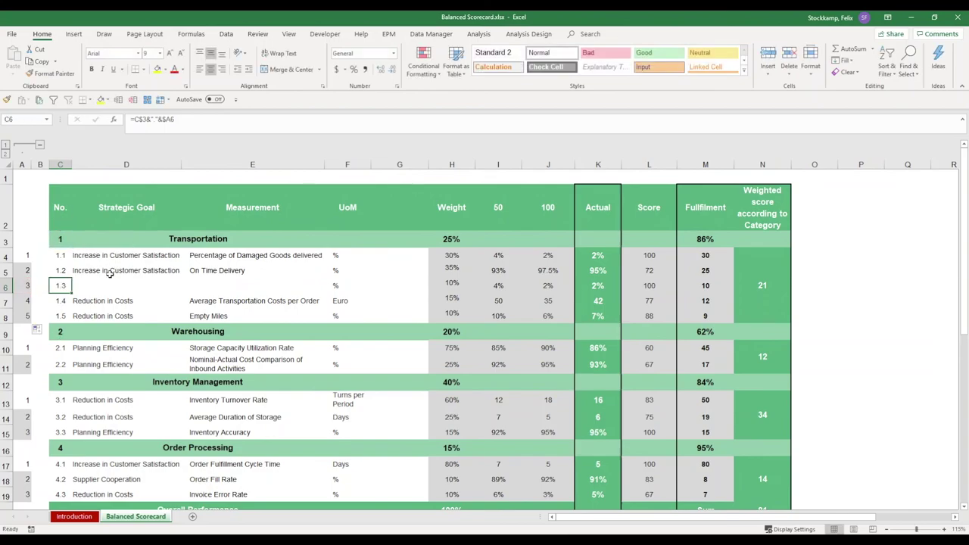